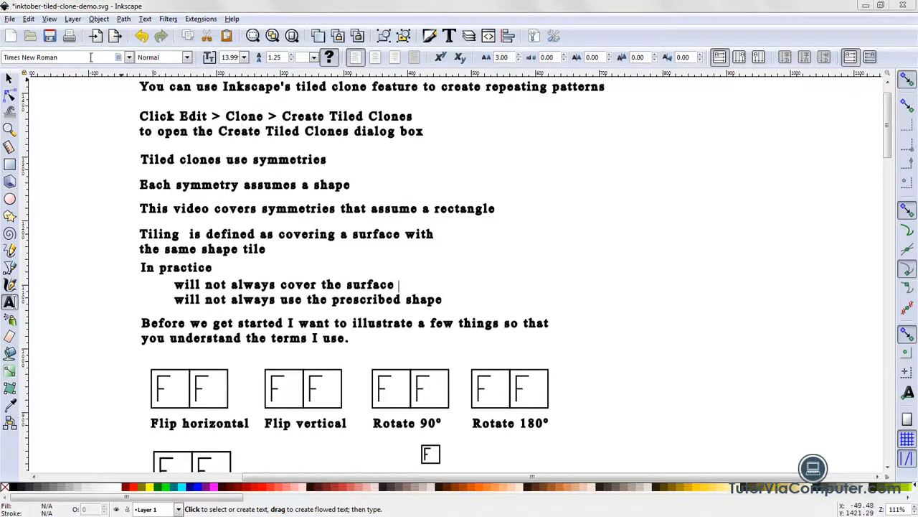
Open the Create Tiled Clones dialog for setting up repeating patterns
click(29, 19)
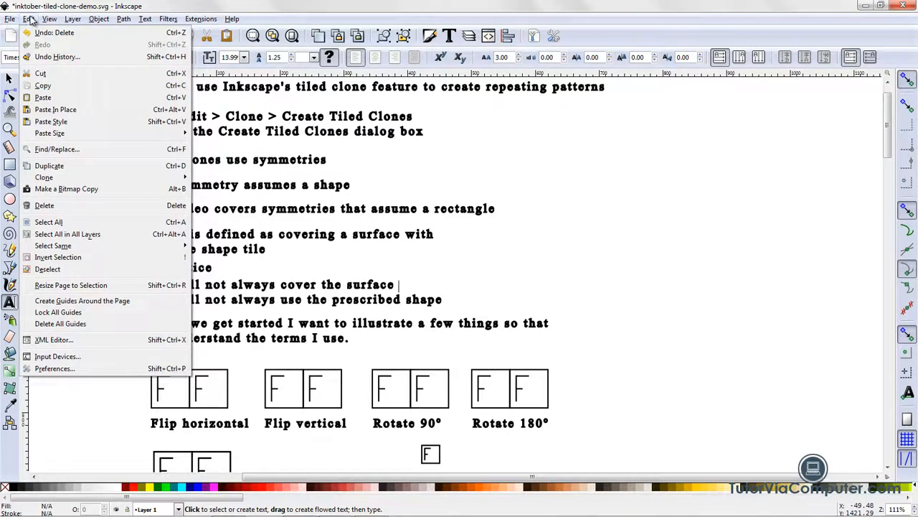
mouse_move(50, 178)
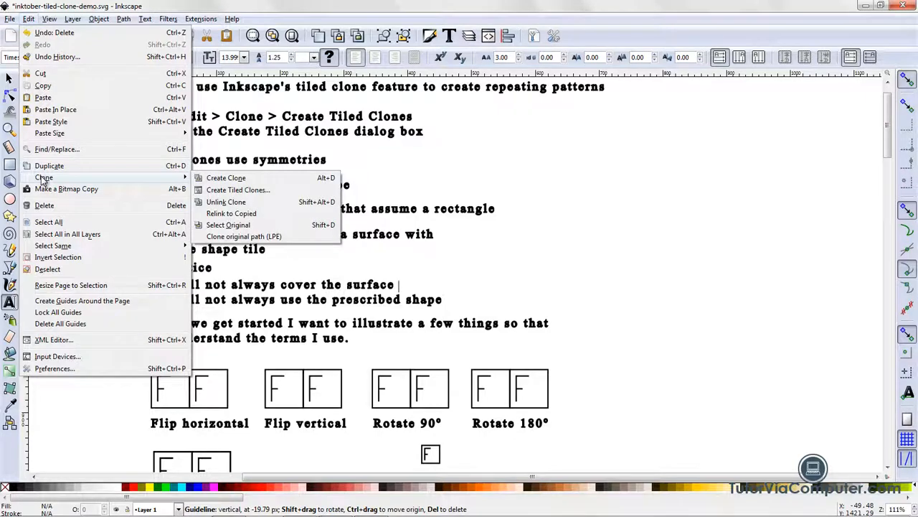
click(306, 192)
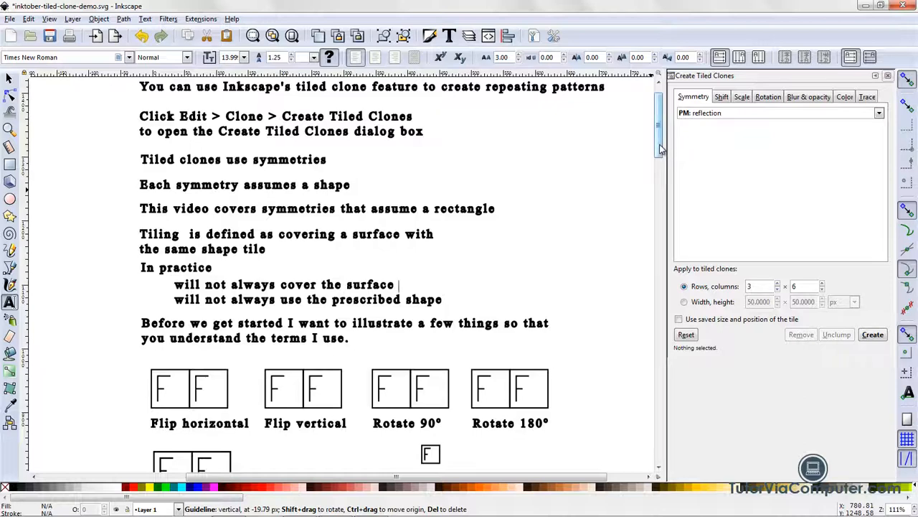
Flip the right-hand F tile of the "Flip horizontal" pair horizontally, then deselect it
scroll(661, 149, down, 2)
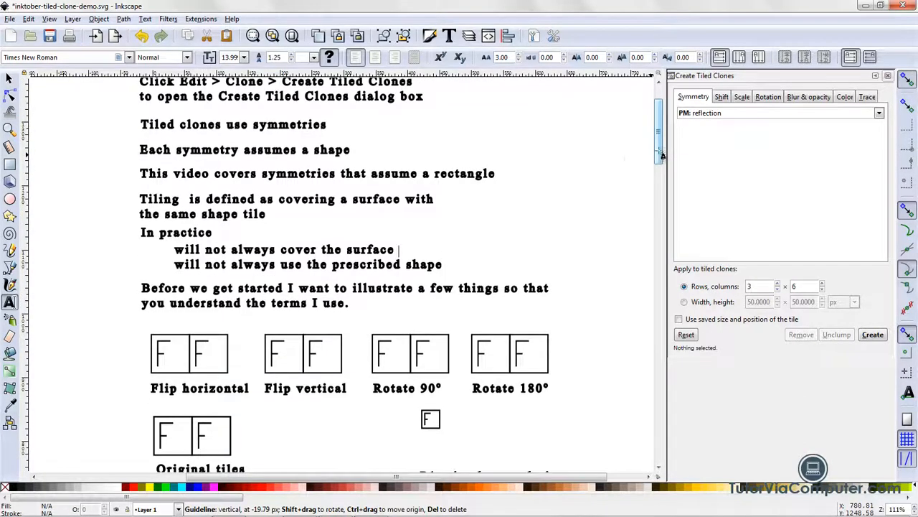
click(10, 78)
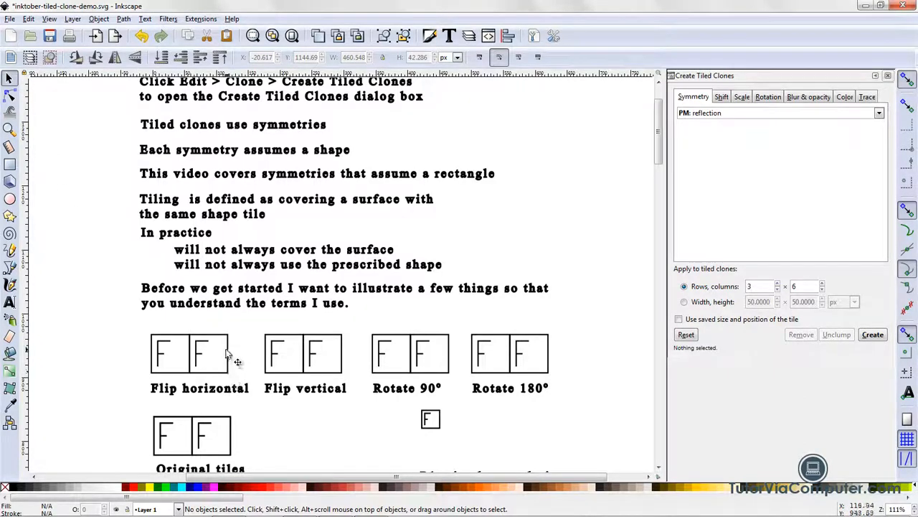
click(230, 372)
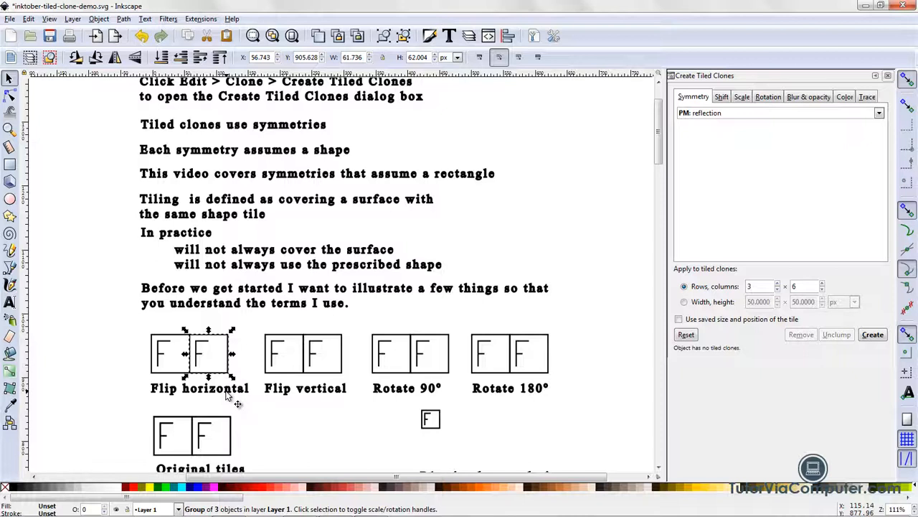
click(115, 61)
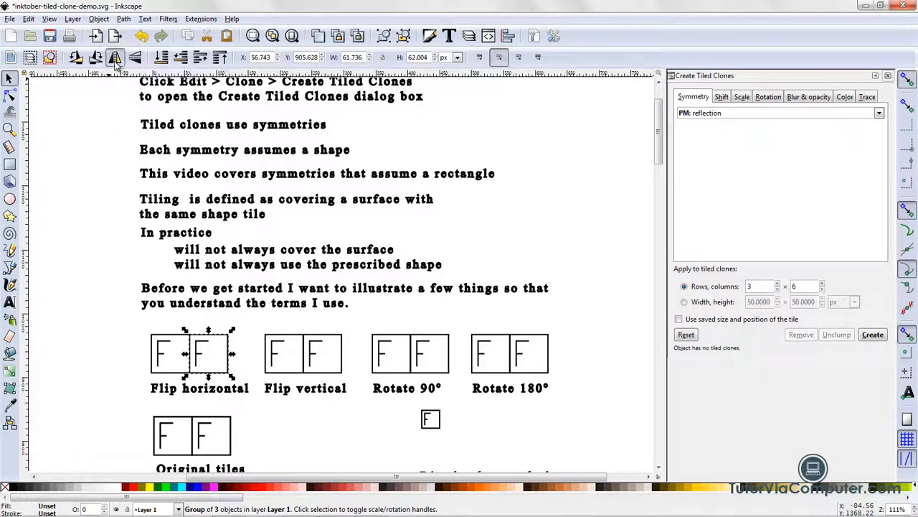
click(263, 416)
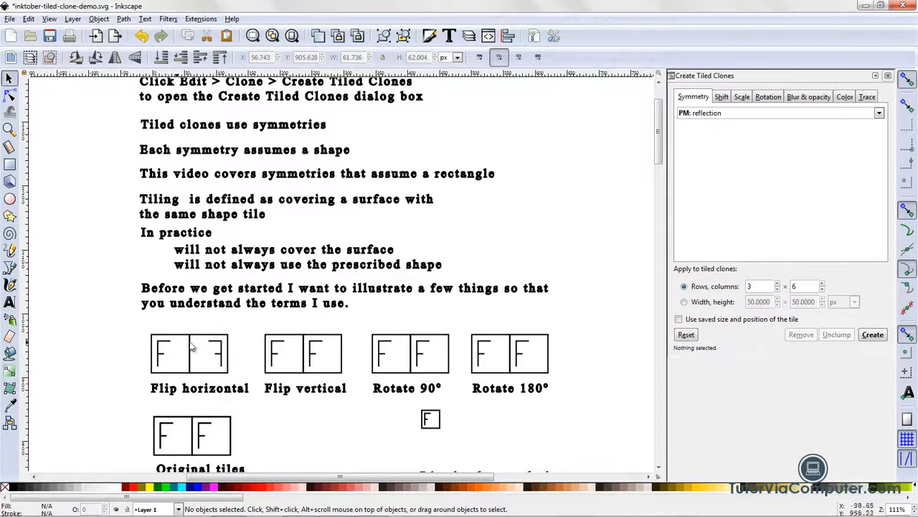
Flip the right-hand F tile of the "Flip vertical" pair vertically and deselect it
click(336, 374)
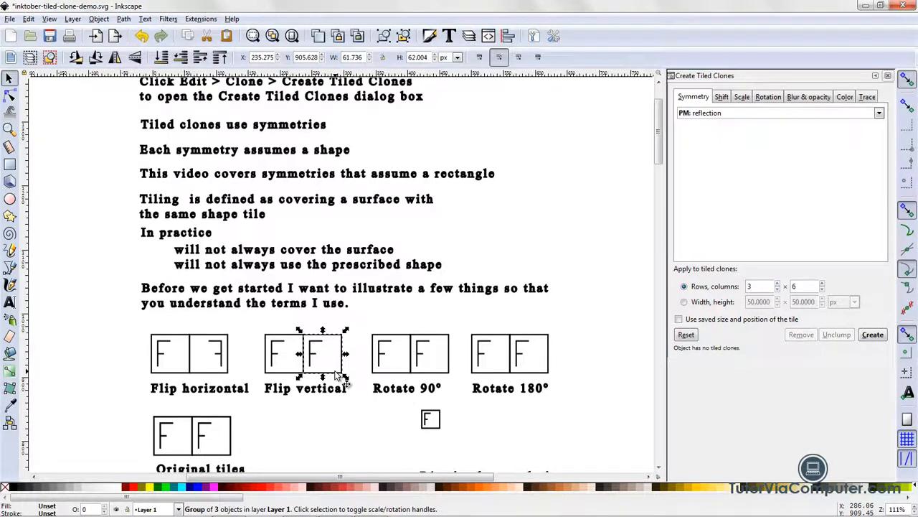
click(135, 57)
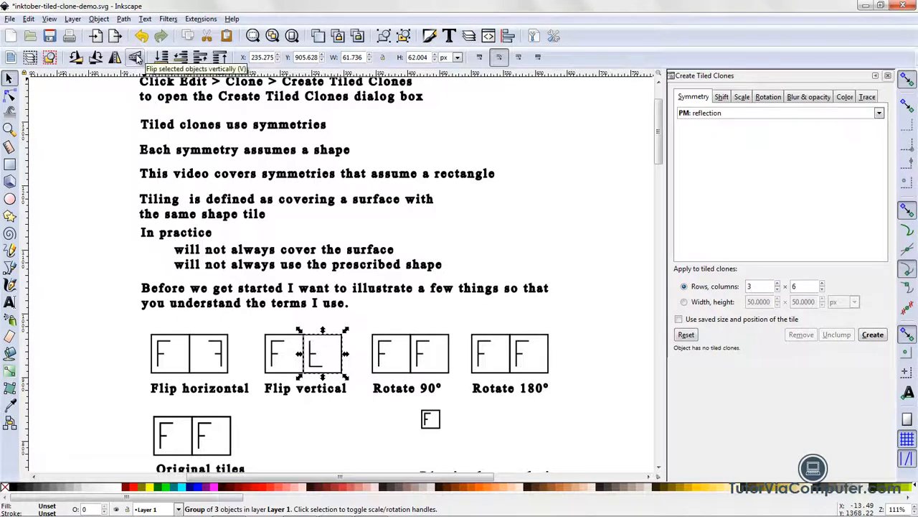
click(351, 443)
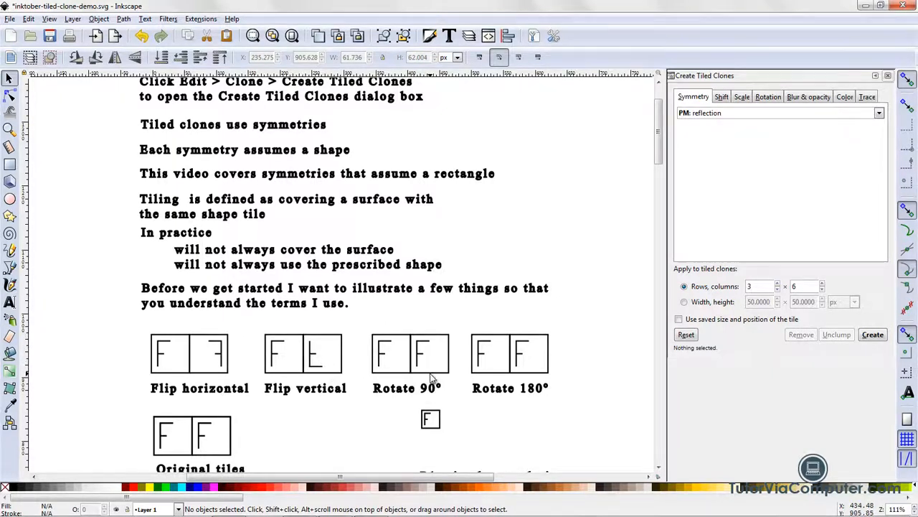
Rotate the right-hand F tile of the "Rotate 90°" pair 90° clockwise and deselect it
click(430, 377)
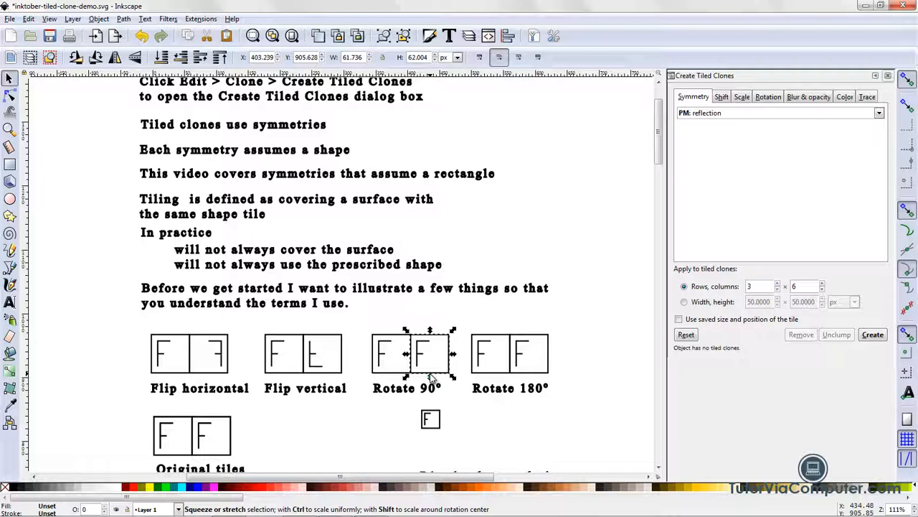
click(95, 57)
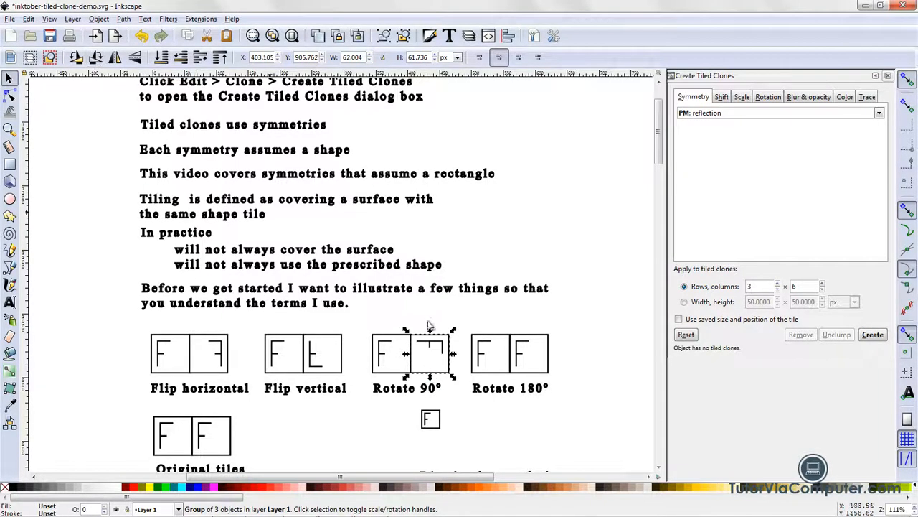
click(463, 400)
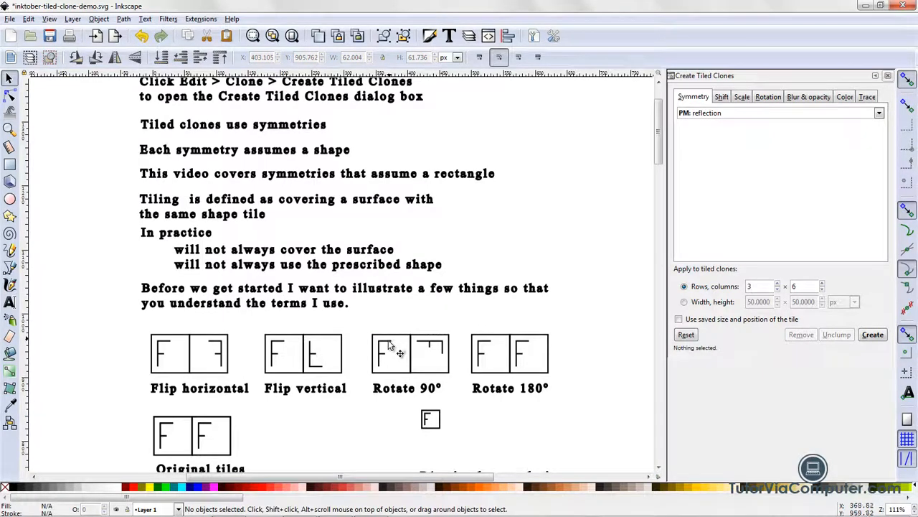
Rotate the right-hand F tile of the "Rotate 180°" pair by 180° in two clockwise quarter turns and deselect it
click(537, 373)
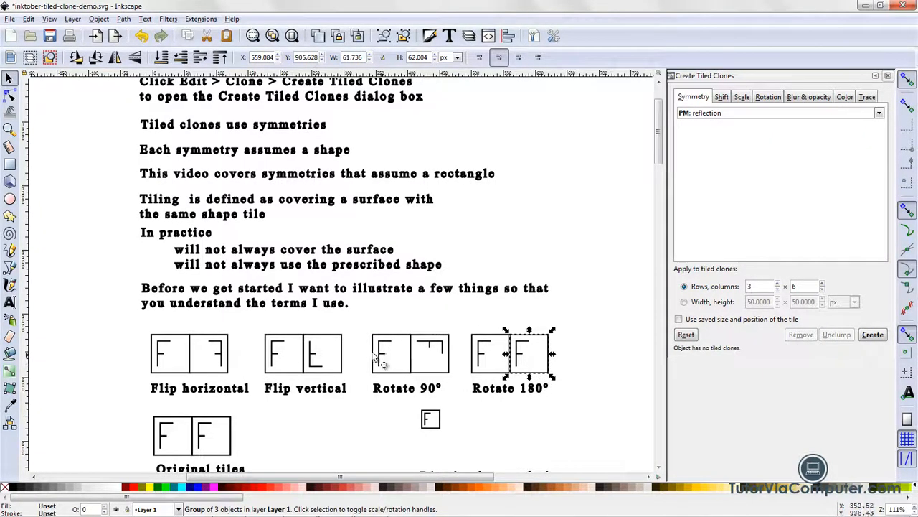
click(96, 57)
click(96, 57)
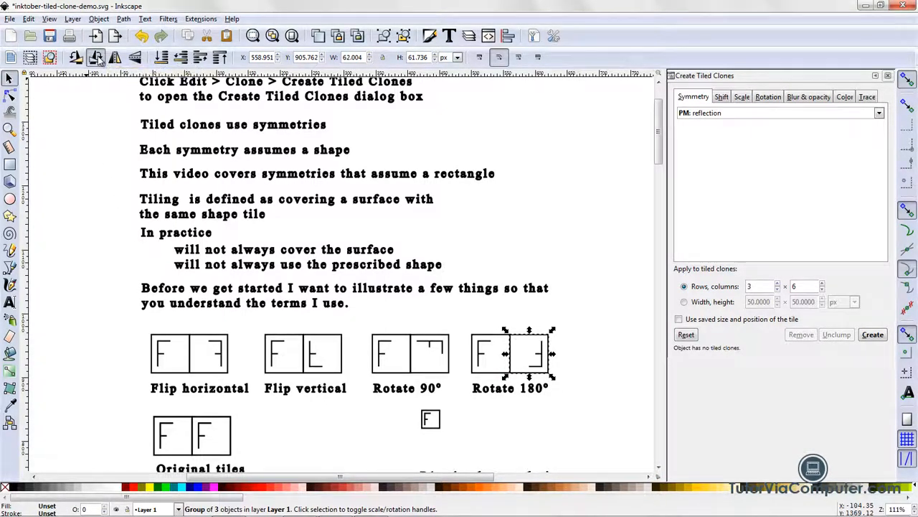
click(531, 408)
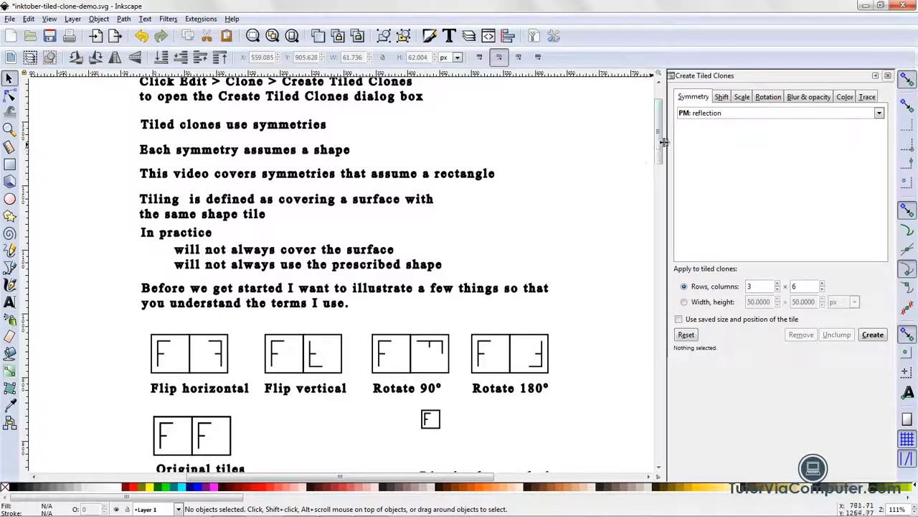
Reset the clone options and create 3 × 3 tiled clones of the F tile above the P1 label with P1: simple translation symmetry
drag(664, 142, 656, 176)
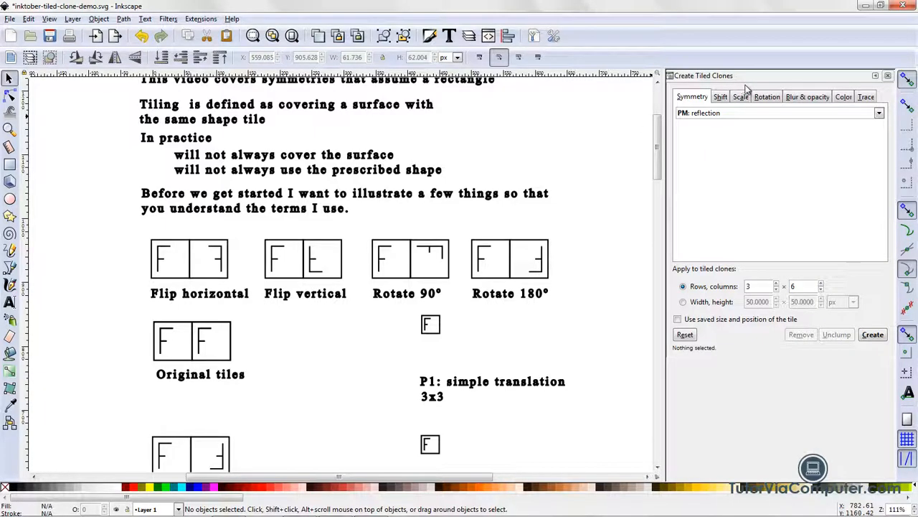
click(880, 113)
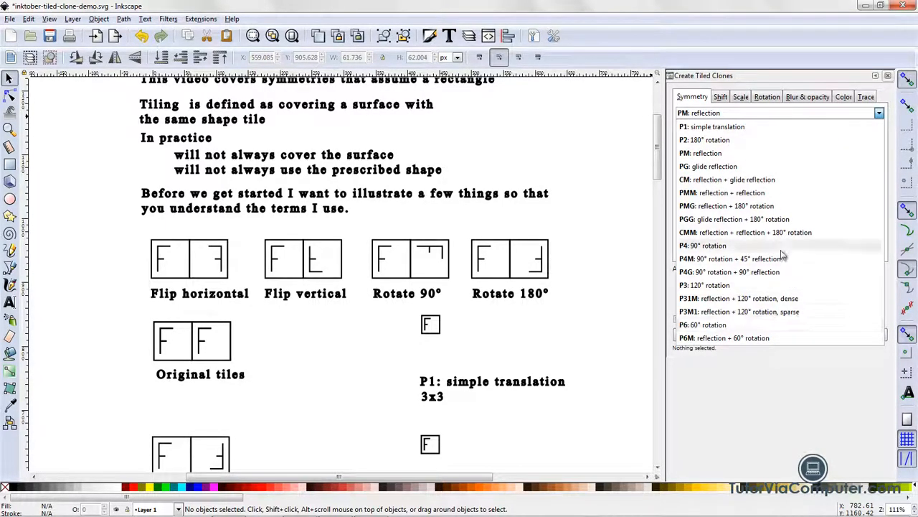
click(744, 131)
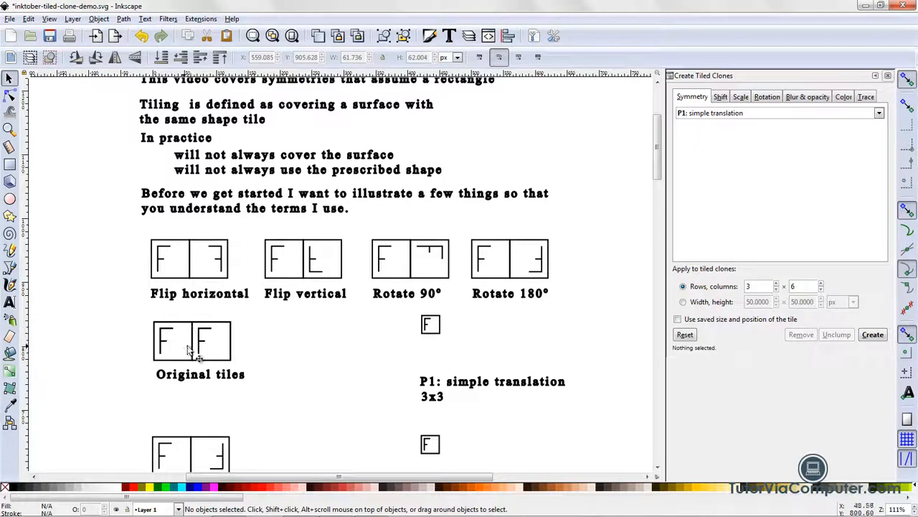
double_click(797, 286)
text(3)
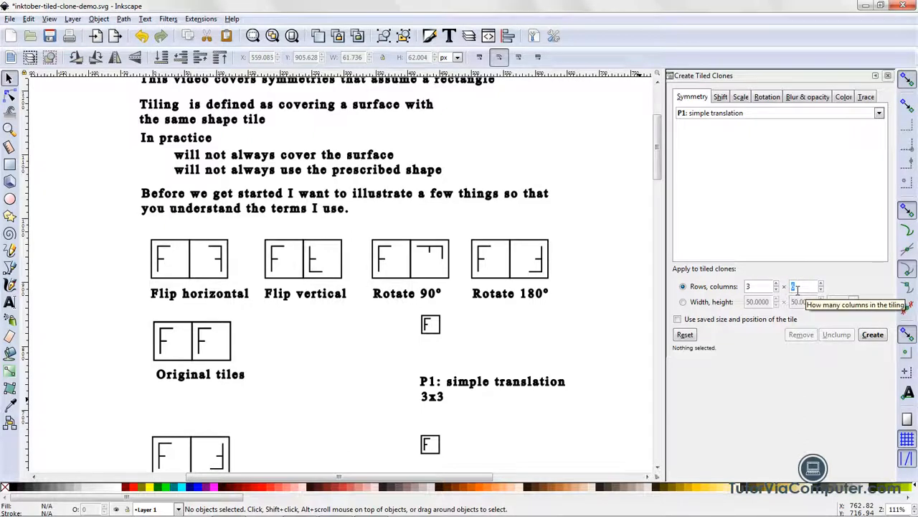
text(3)
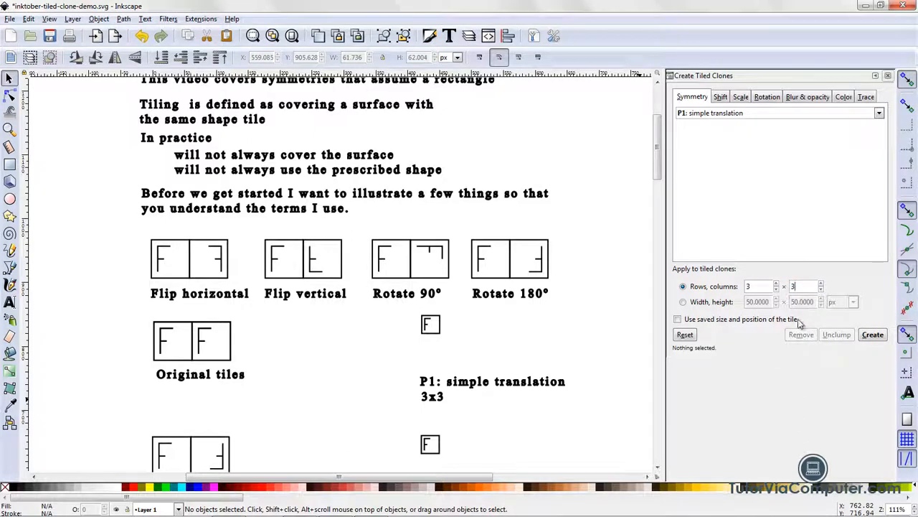
click(685, 335)
click(440, 337)
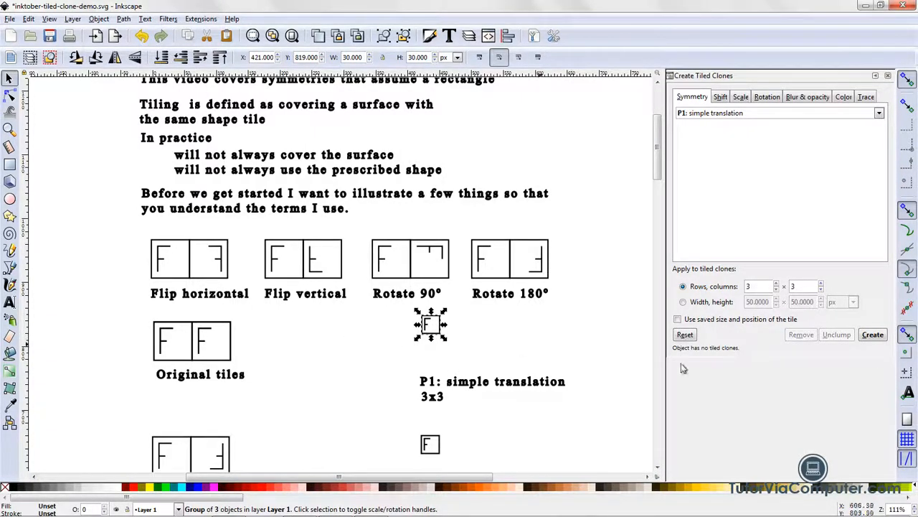
click(874, 336)
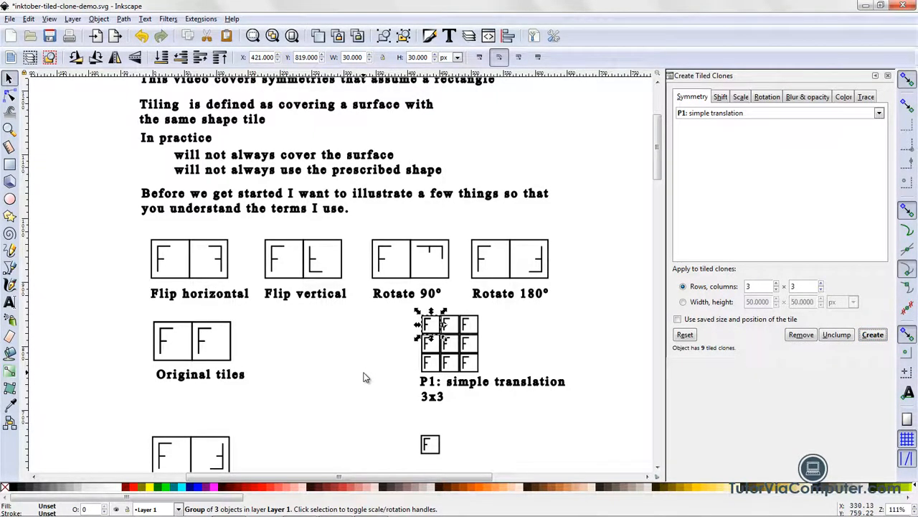
click(322, 366)
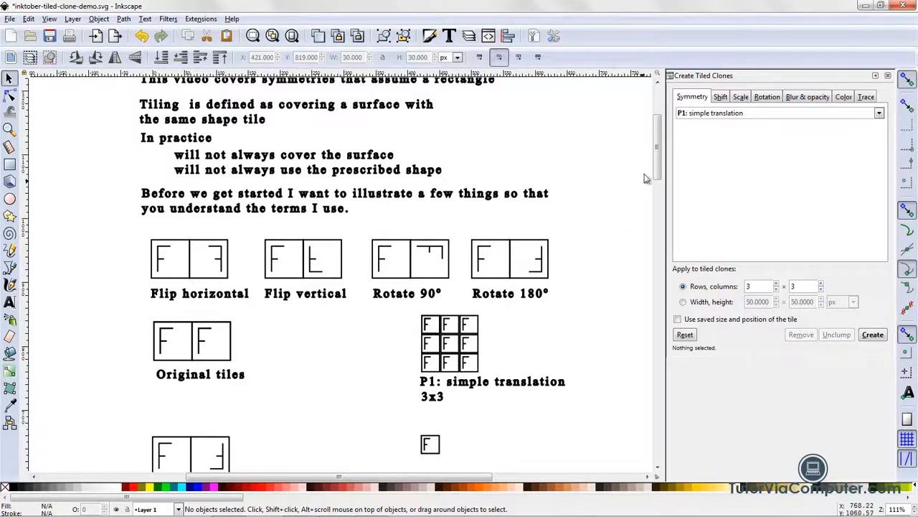
Create tiled clones of the F tile above the P2 label with P2: 180° rotation symmetry, 3 rows and 6 columns
drag(660, 177, 658, 206)
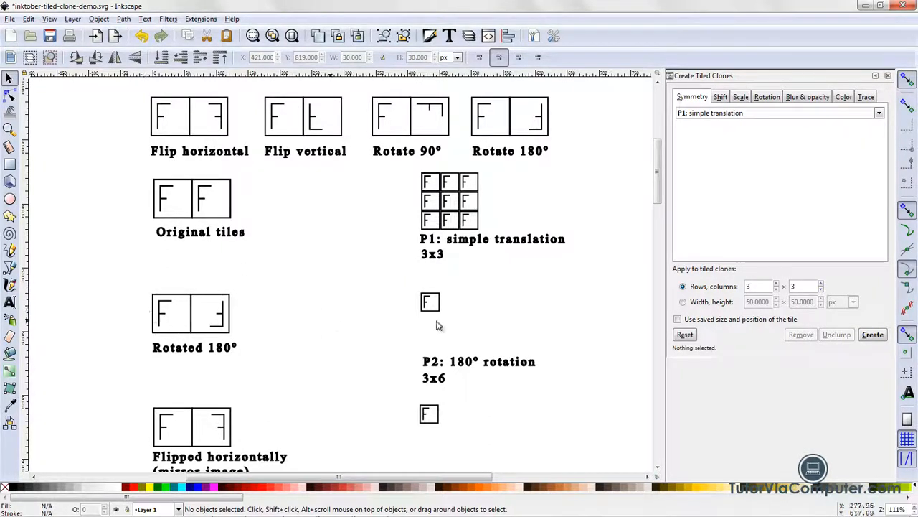
click(879, 113)
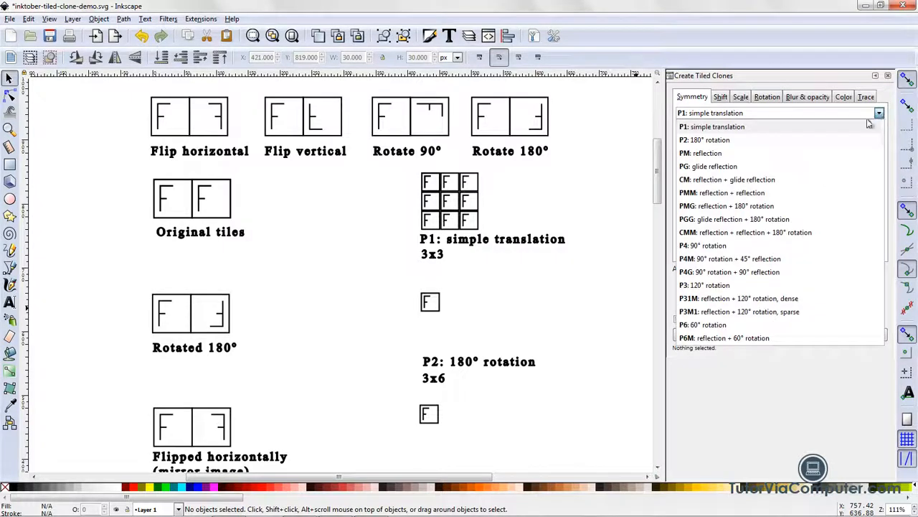
click(830, 141)
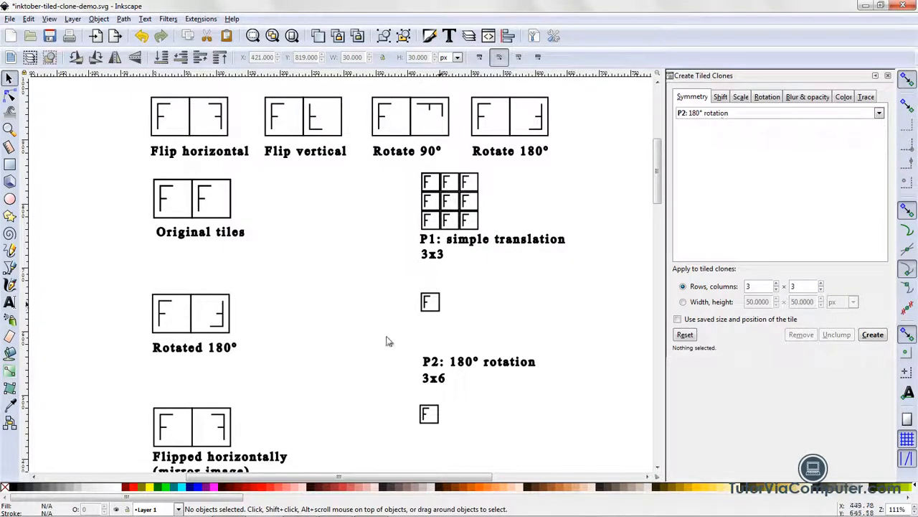
click(165, 320)
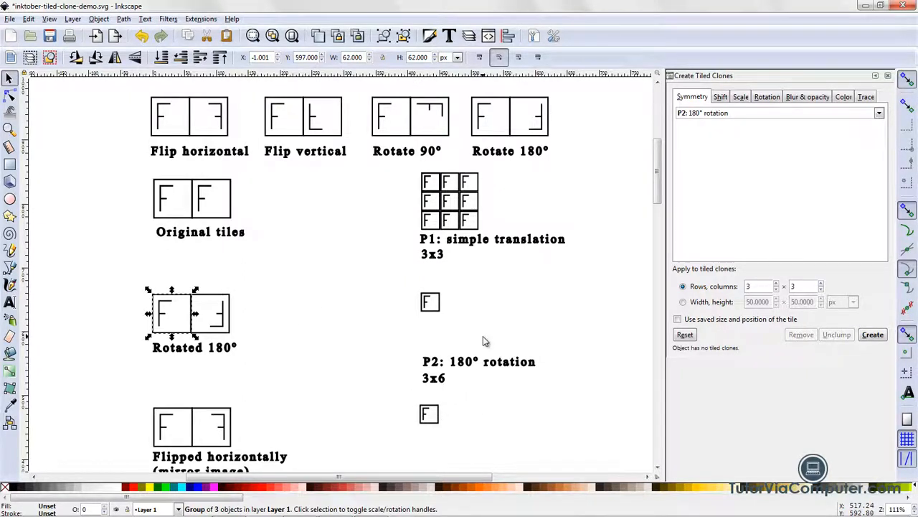
click(435, 310)
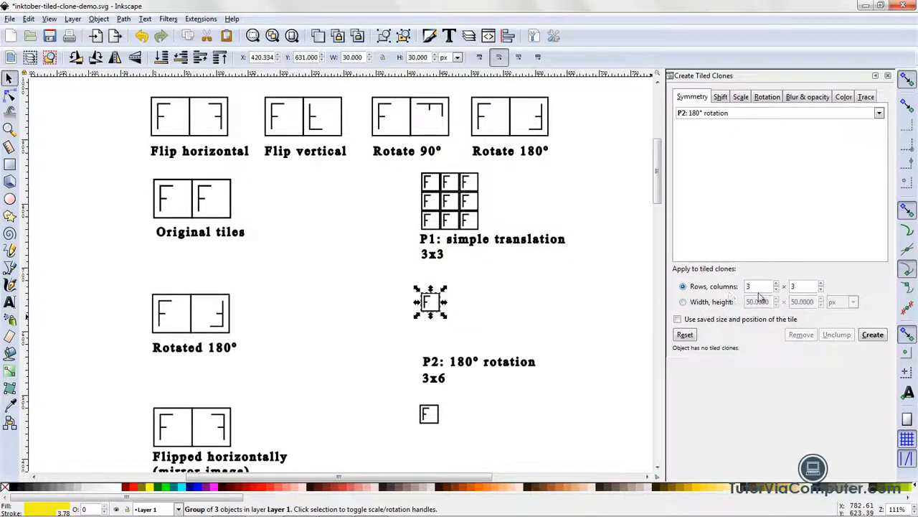
drag(799, 287, 787, 290)
key(Tab)
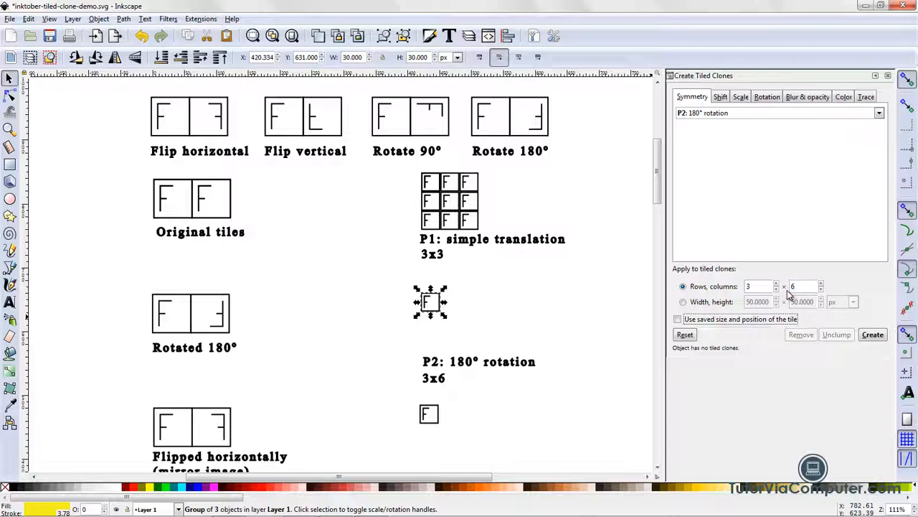
click(877, 337)
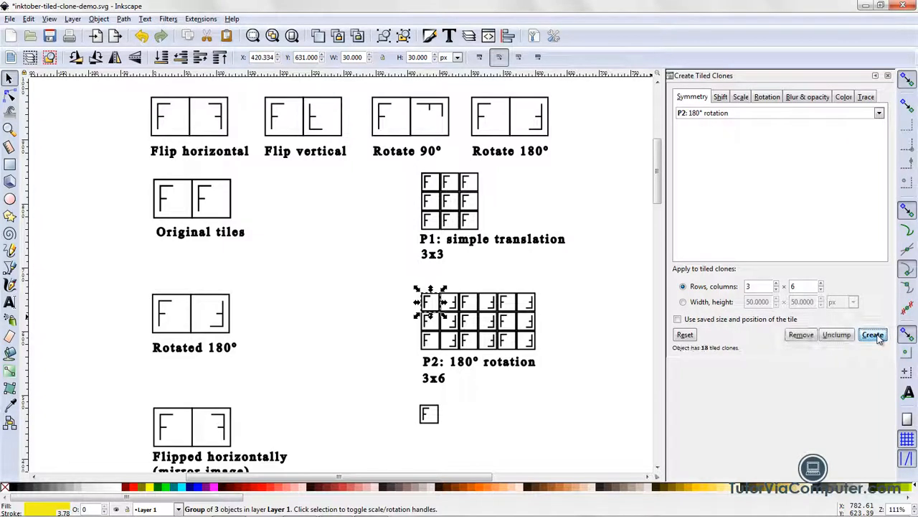
key(Escape)
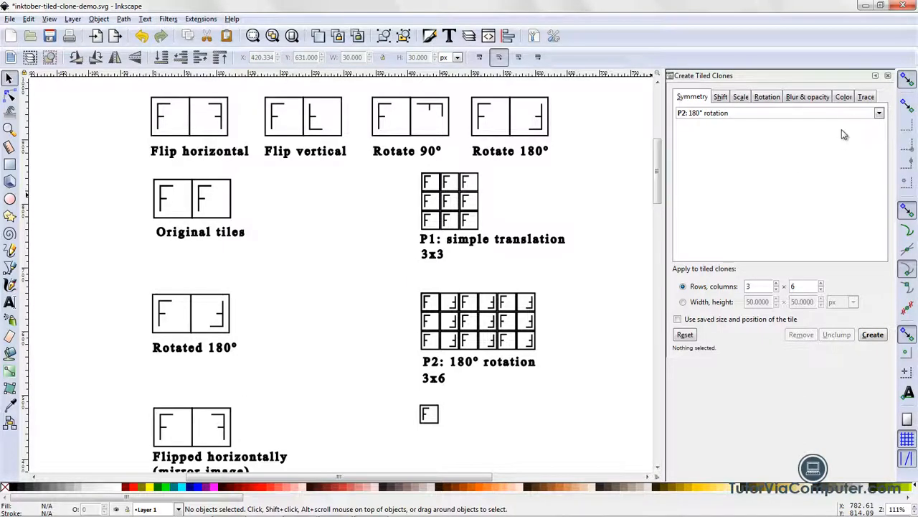
Create tiled clones of the F tile above the PM label with PM: reflection symmetry, 3 rows and 6 columns, and deselect it
click(879, 114)
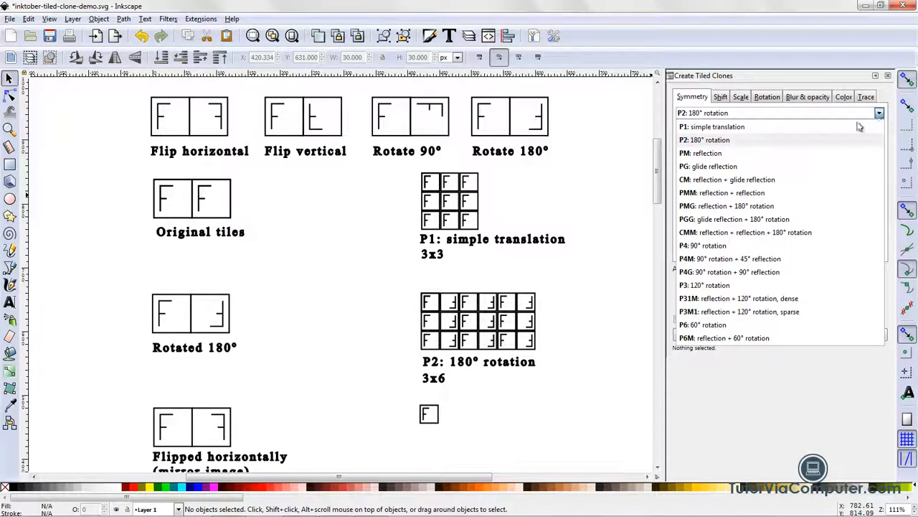
click(785, 153)
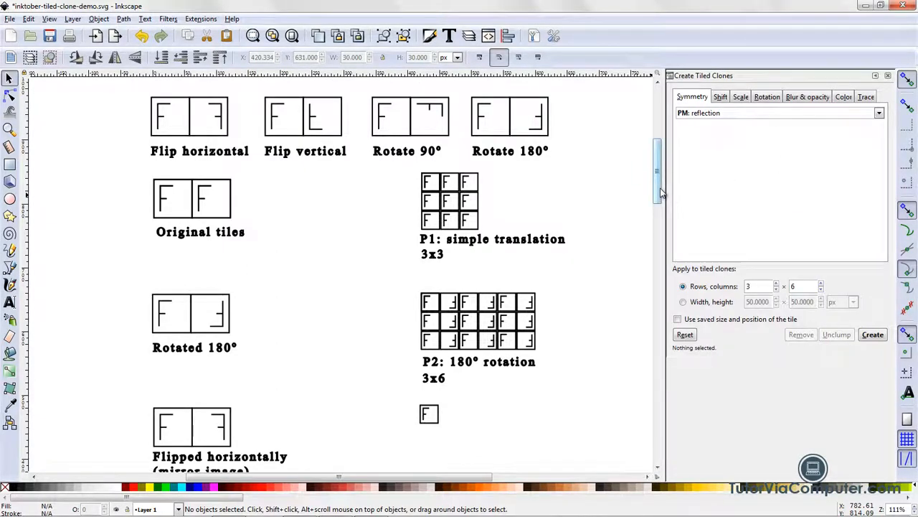
drag(662, 194, 654, 221)
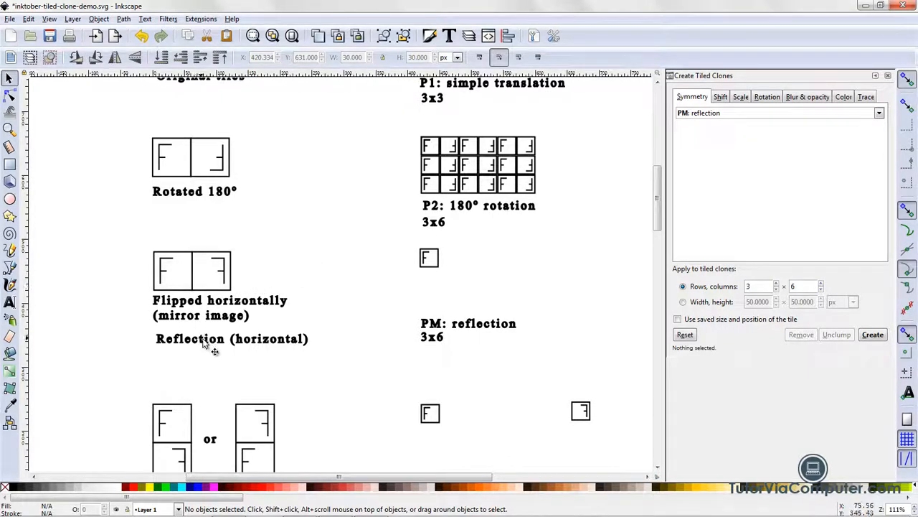
click(434, 267)
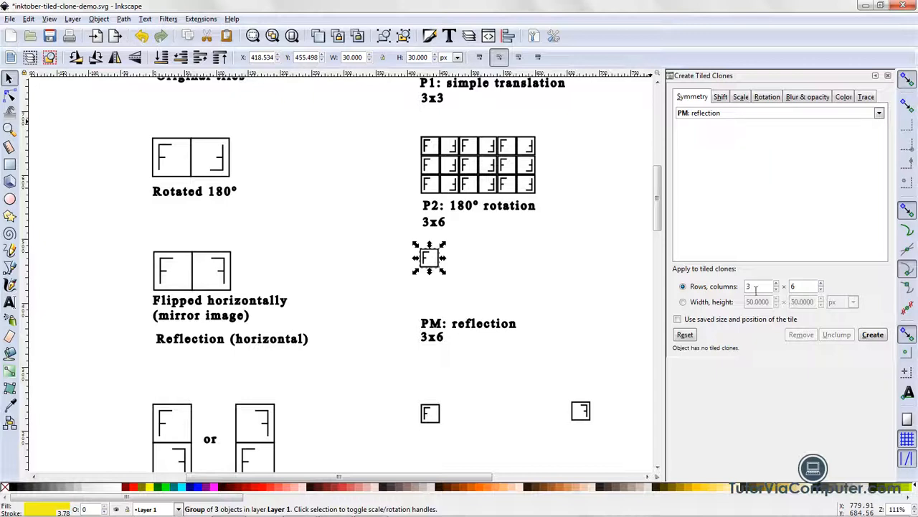
click(873, 335)
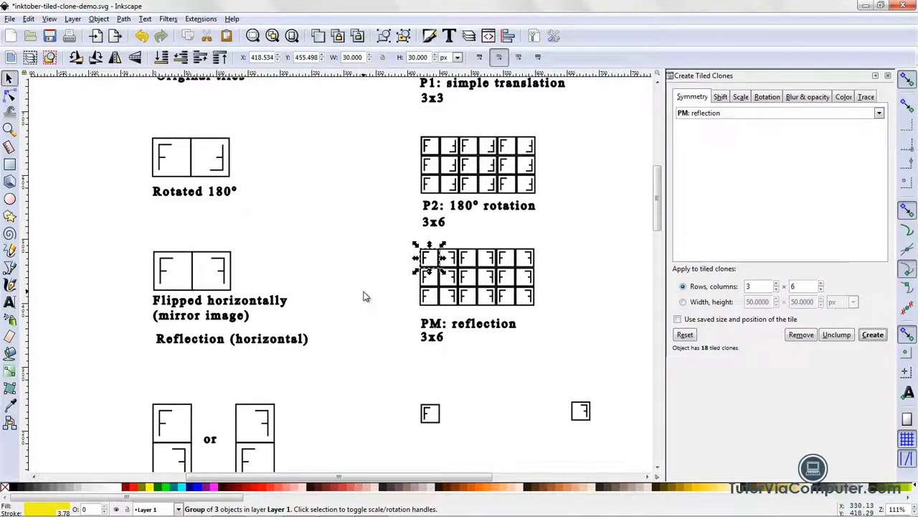
key(Escape)
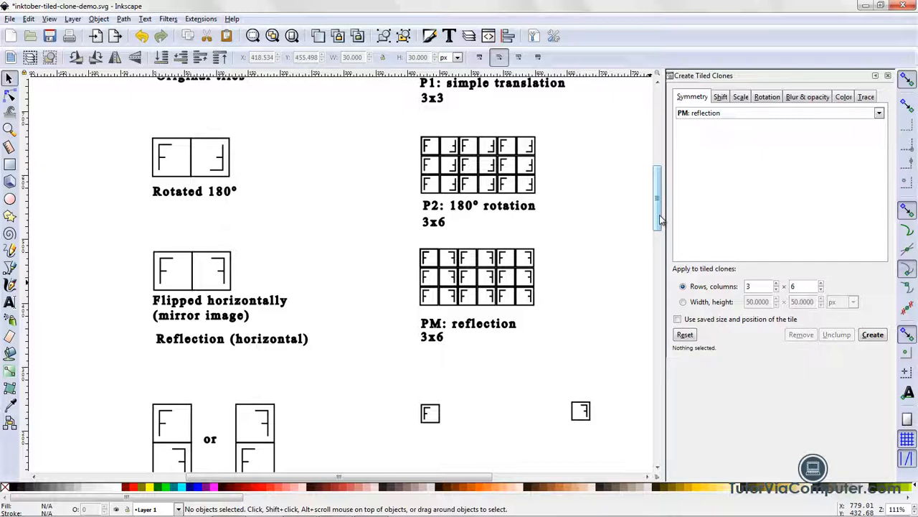
Create tiled clones of the F tile above the PG label with PG: glide reflection symmetry, 4 rows and 6 columns, and deselect it
drag(660, 220, 658, 248)
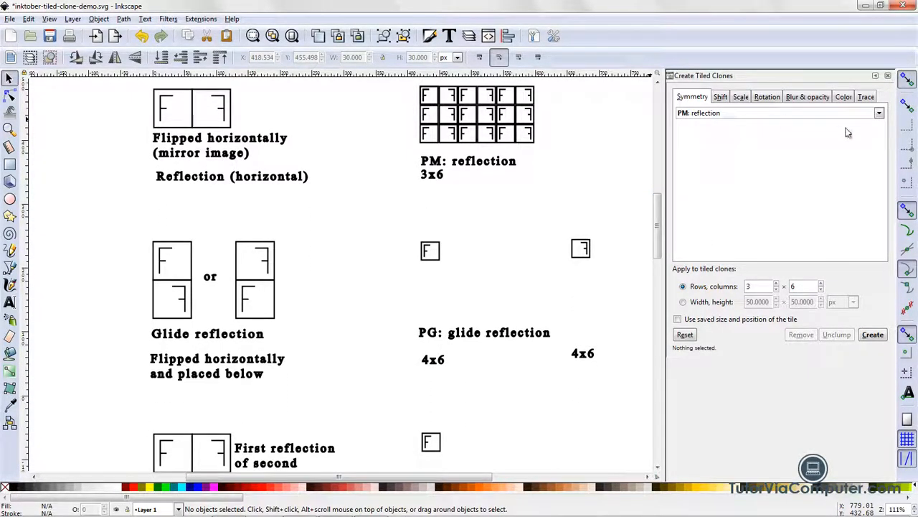
click(881, 114)
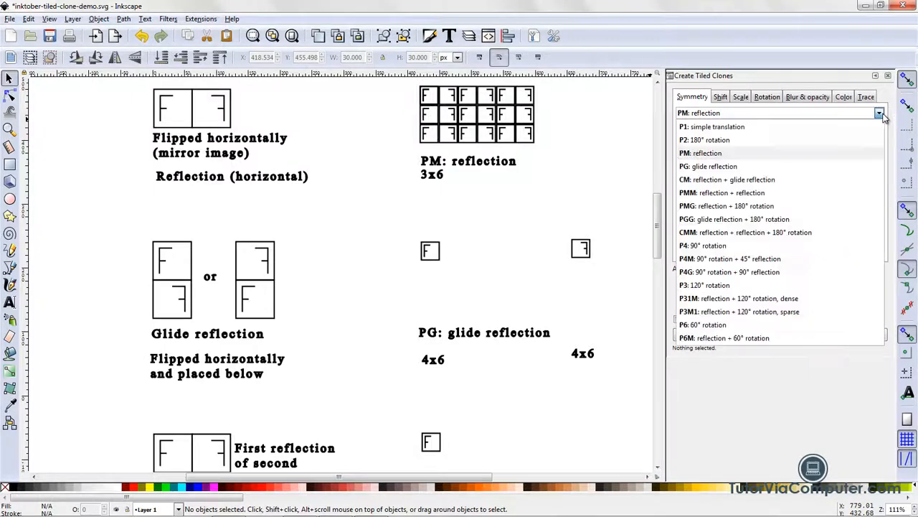
click(832, 168)
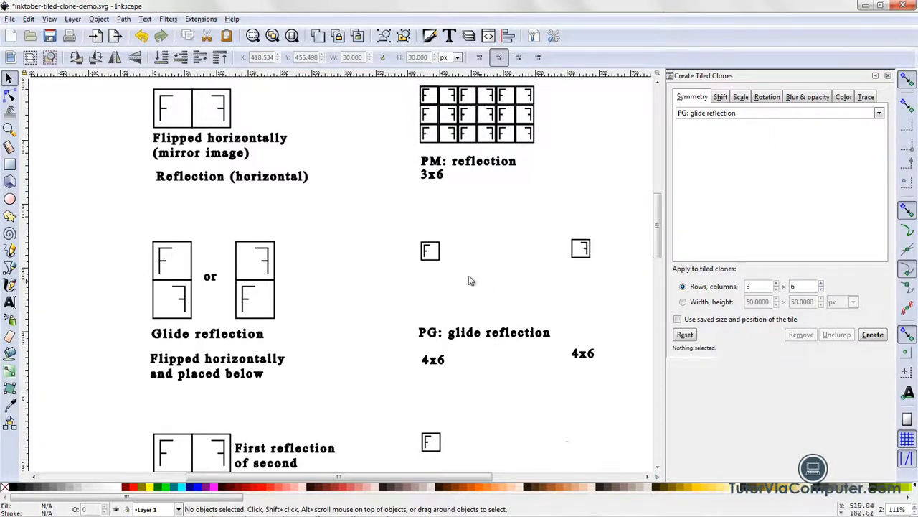
click(429, 262)
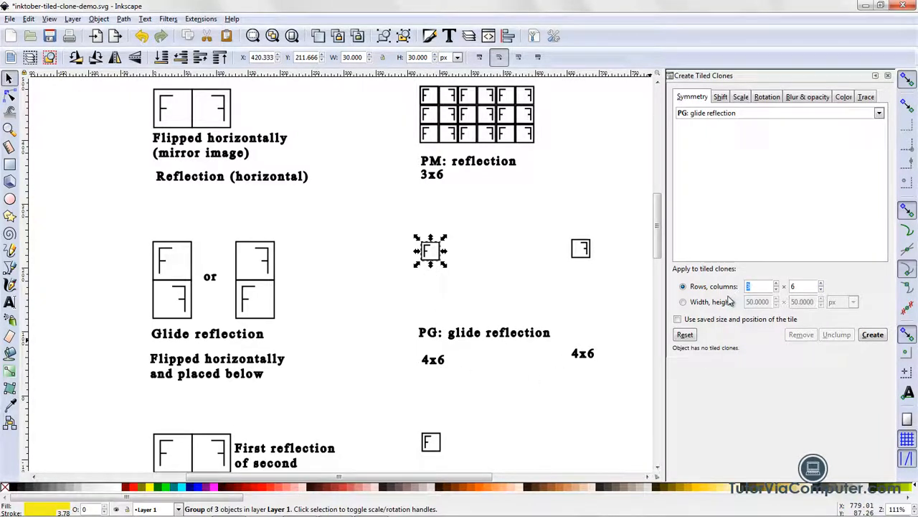
text(4)
click(881, 340)
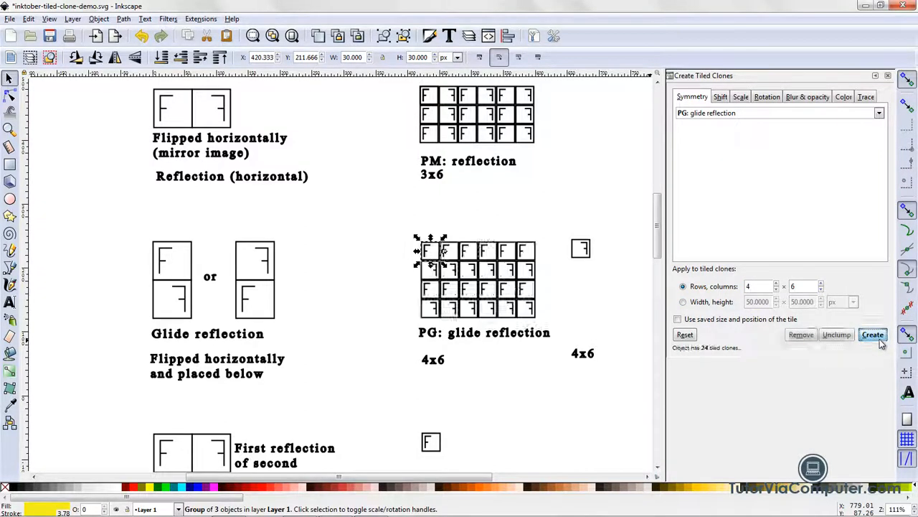
click(501, 374)
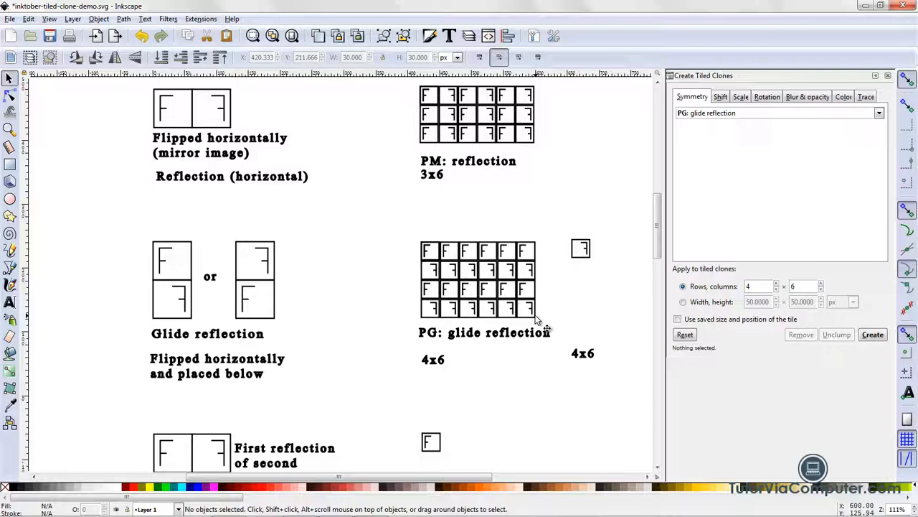
Create 4 × 6 tiled clones of the mirrored F tile beside the PG pattern with the same glide reflection symmetry and deselect it
click(581, 249)
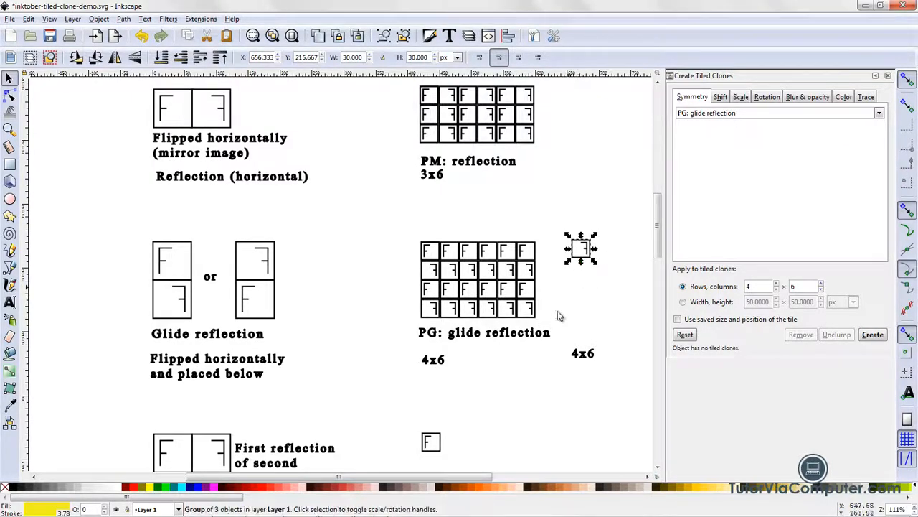
drag(419, 478, 494, 488)
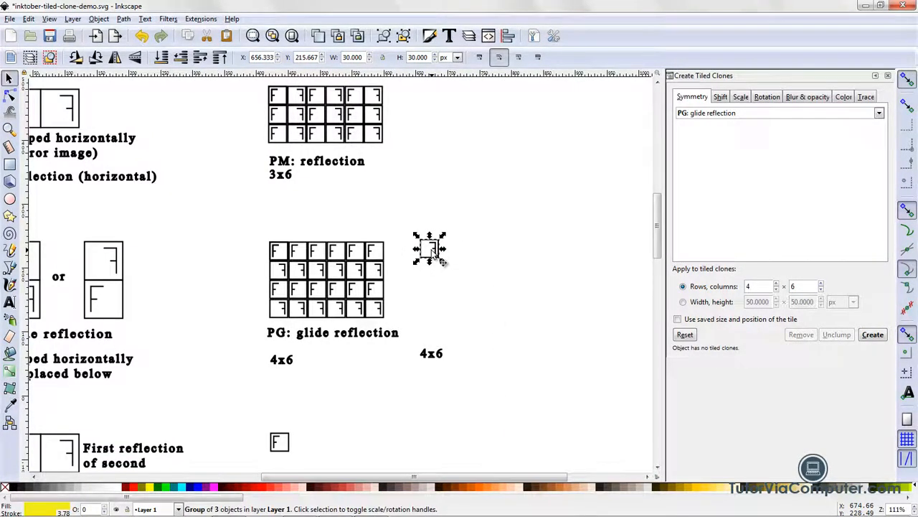
click(877, 340)
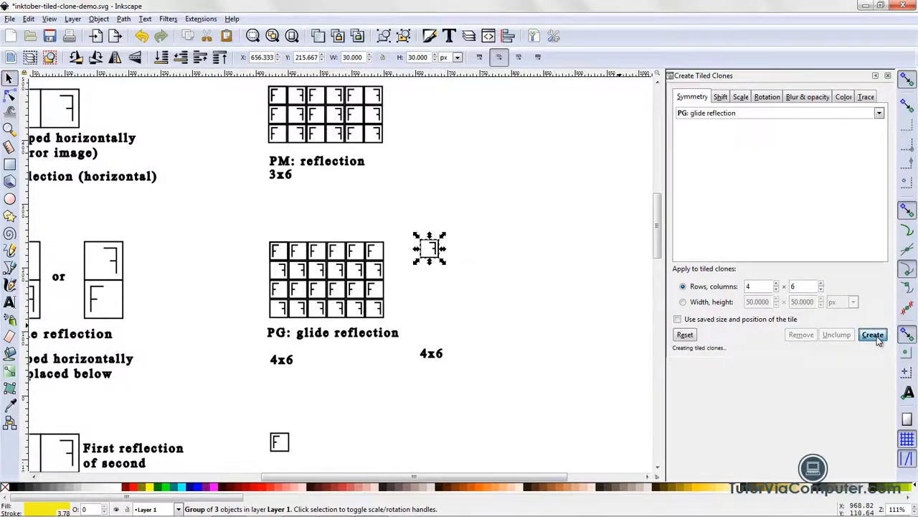
click(558, 365)
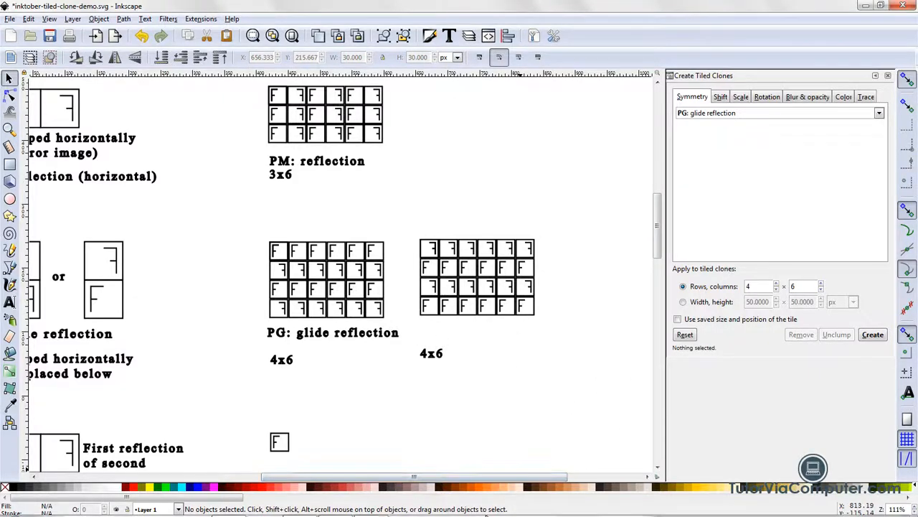
Create 4 × 6 tiled clones of the F tile above the CM label with CM: reflection + glide reflection symmetry and deselect it
drag(484, 476, 417, 479)
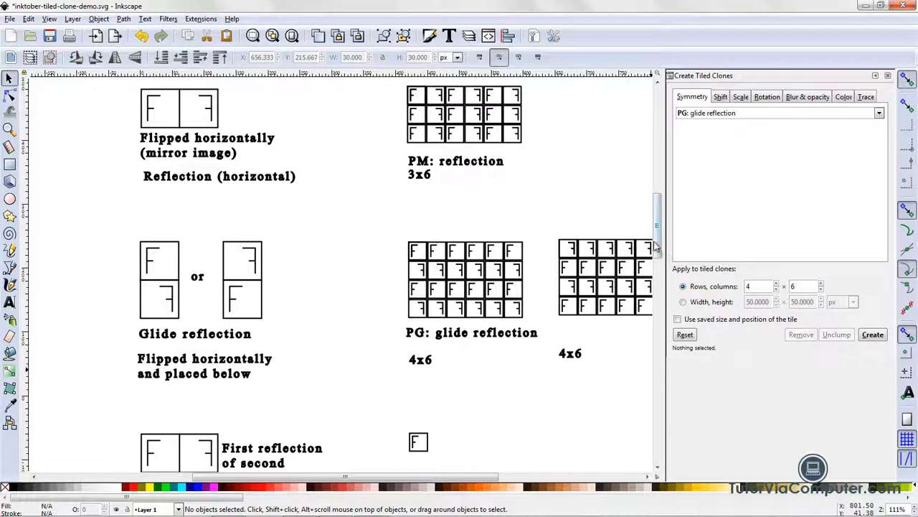
drag(655, 245, 678, 258)
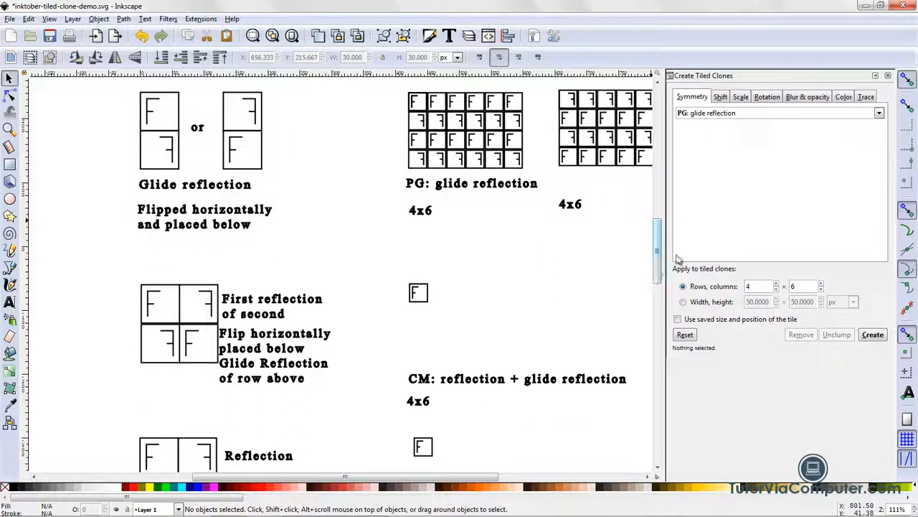
click(879, 113)
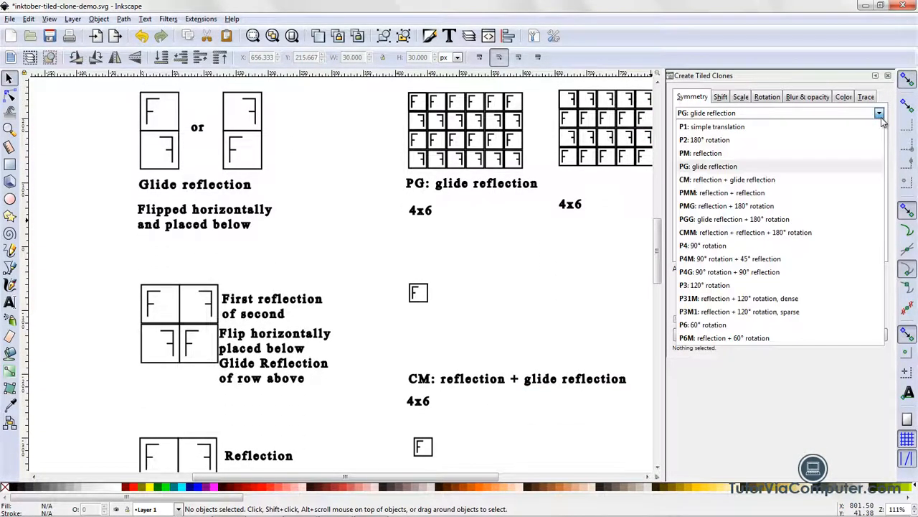
click(834, 181)
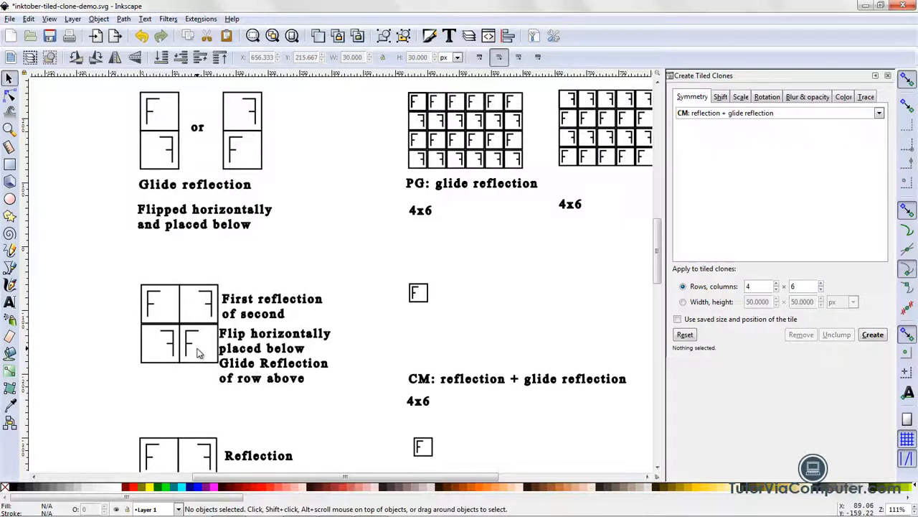
click(425, 304)
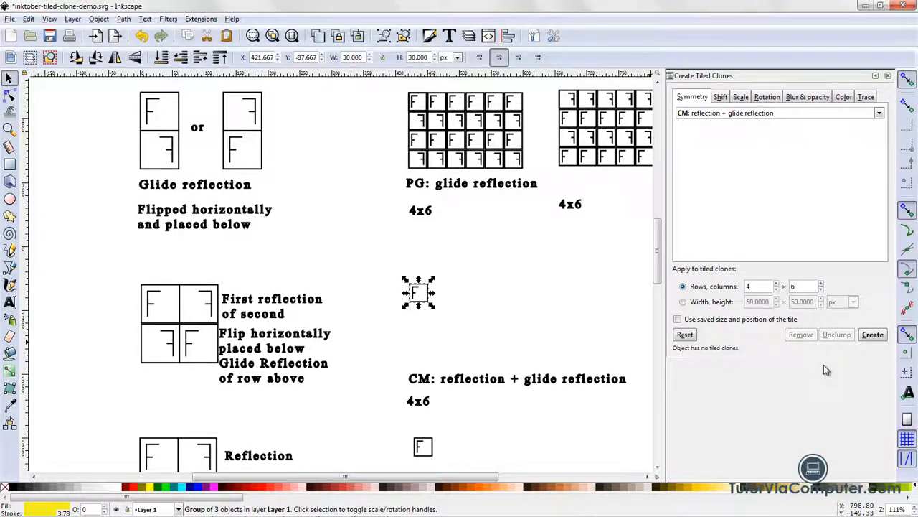
click(872, 339)
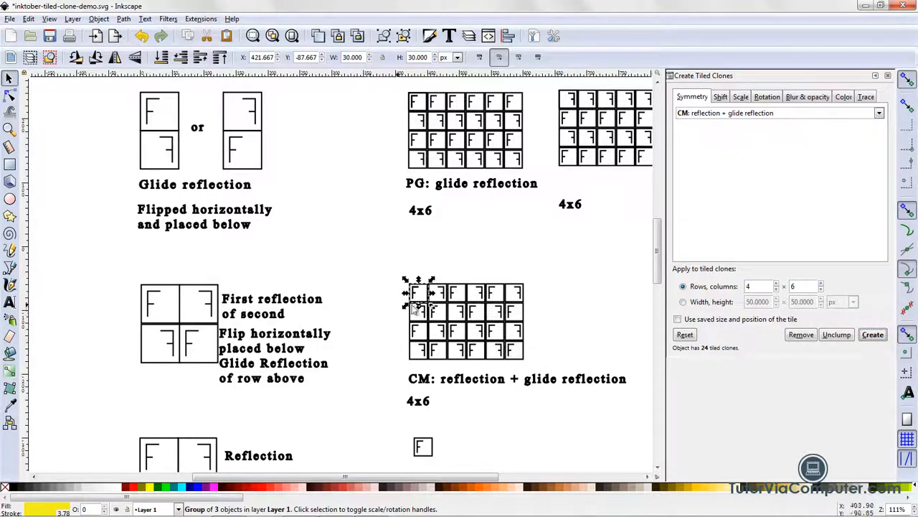
click(402, 282)
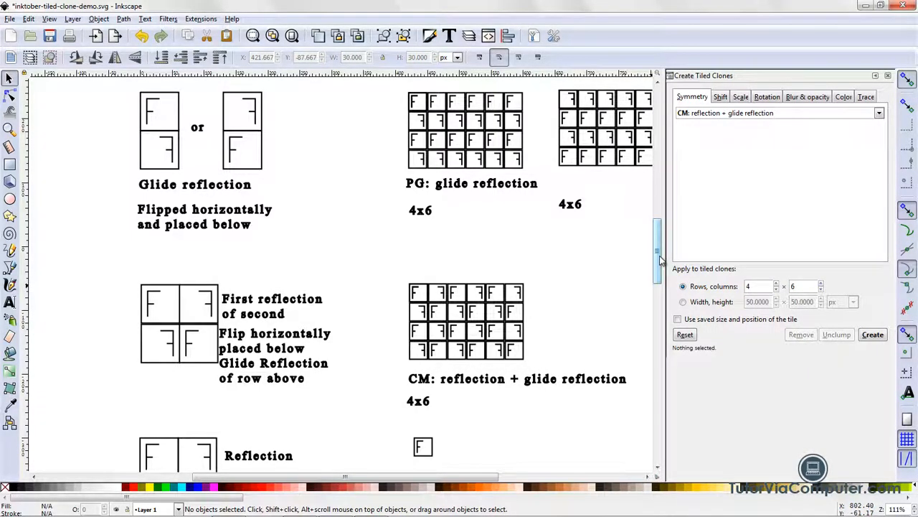
Create 4 × 6 tiled clones of the F tile above the PMM label with PMM: reflection + reflection symmetry and deselect it
drag(661, 259, 661, 291)
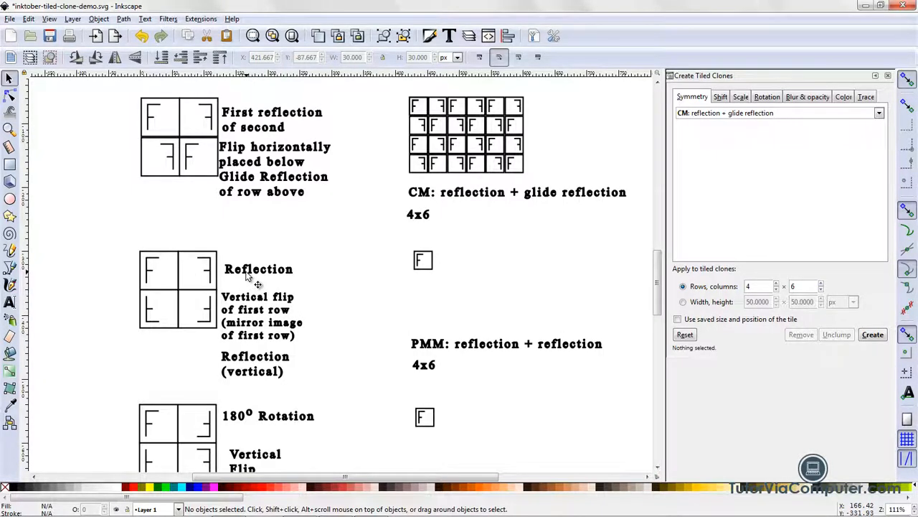
click(878, 114)
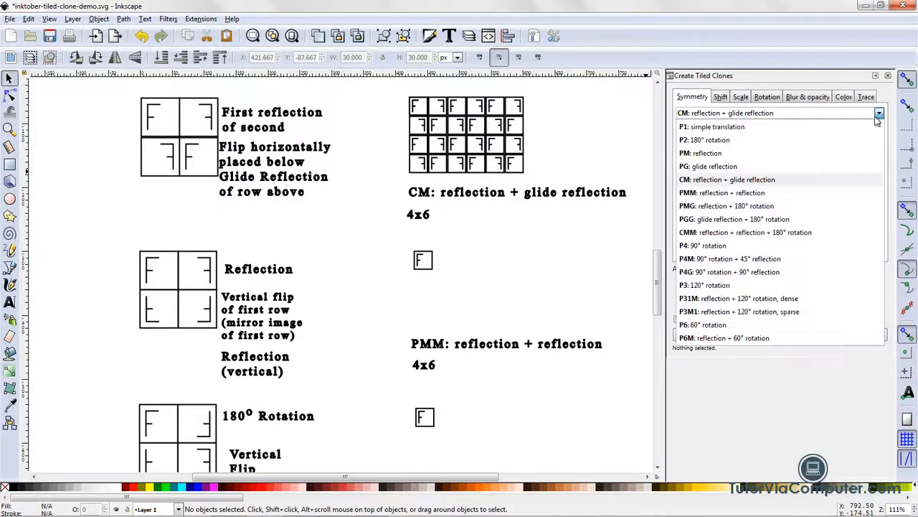
click(836, 194)
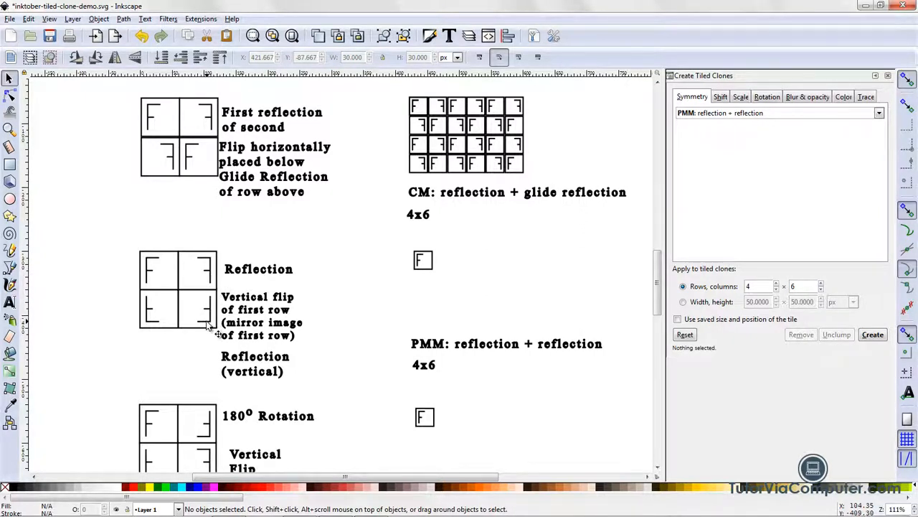
click(422, 272)
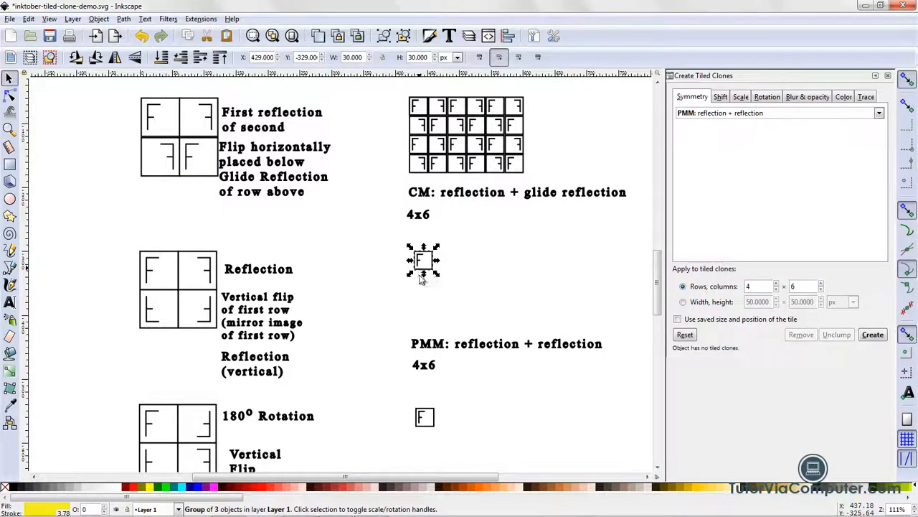
click(873, 335)
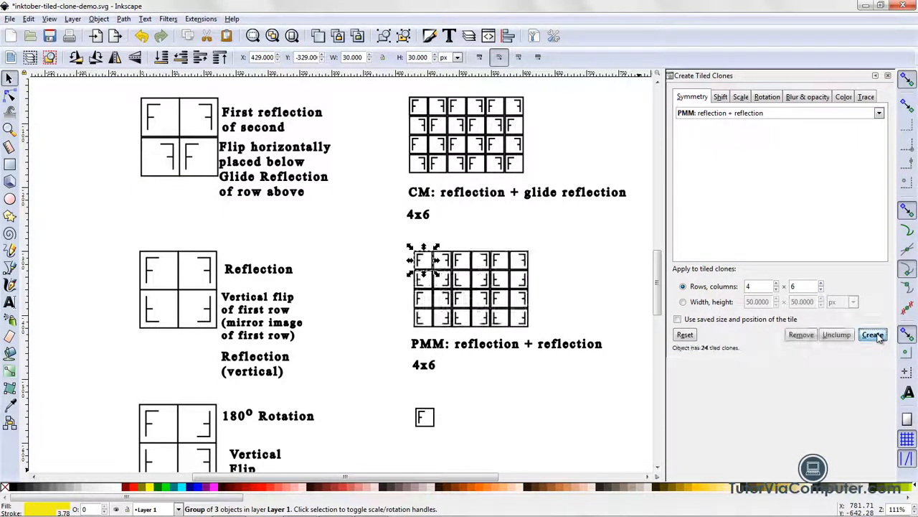
click(545, 282)
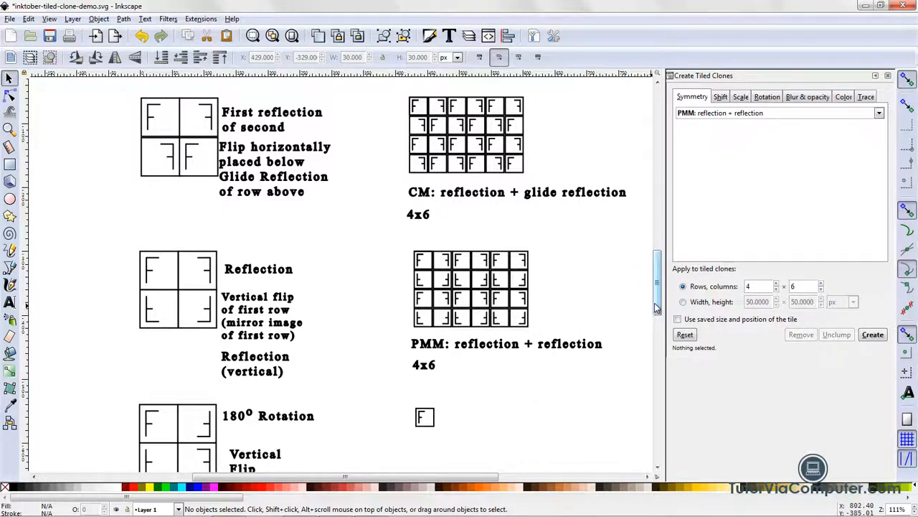
Create 4 × 6 tiled clones of the F tile above the PMG label with PMG: reflection + 180° rotation symmetry and deselect it
drag(657, 307, 657, 329)
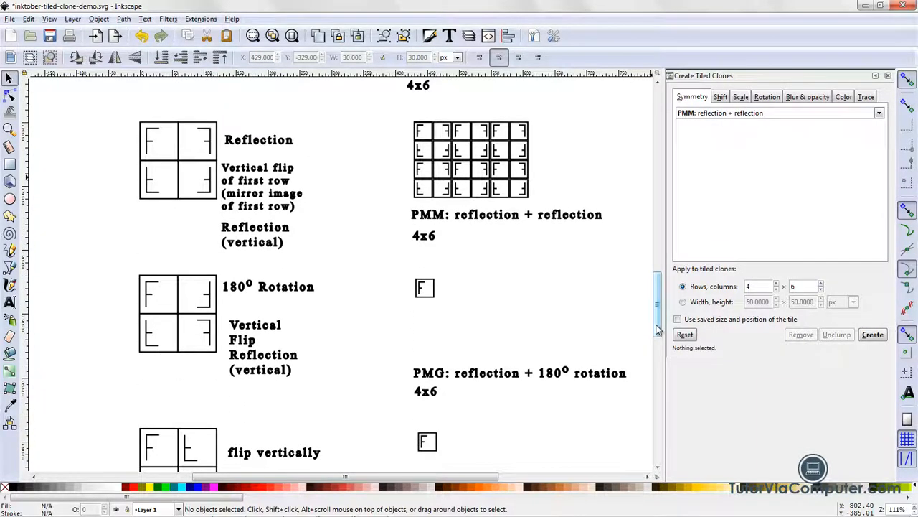
click(879, 115)
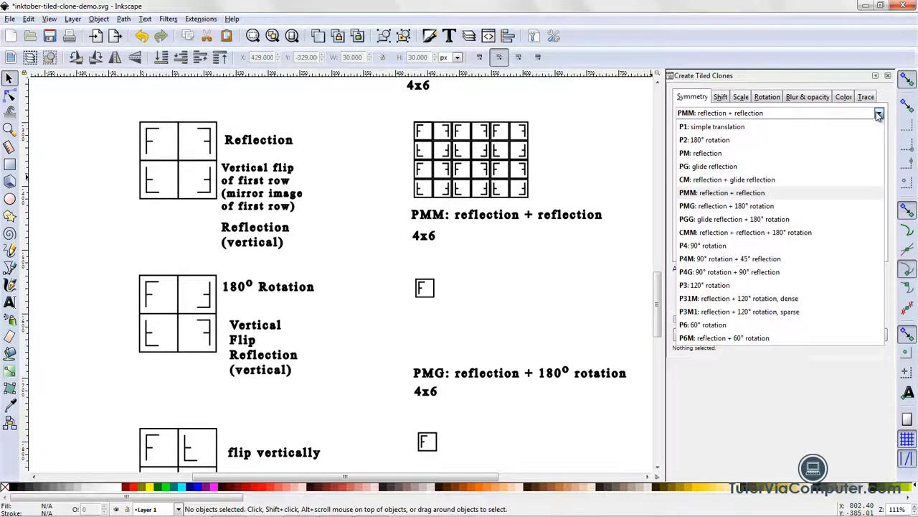
click(818, 211)
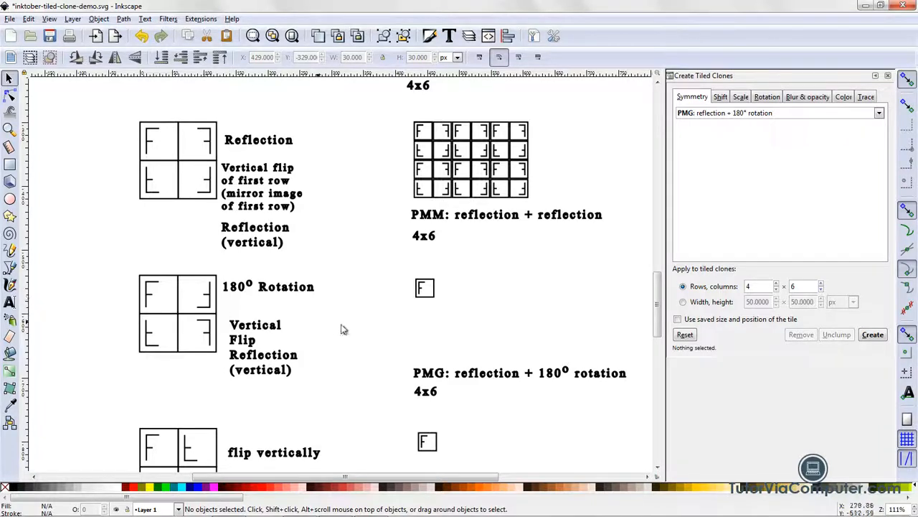
click(425, 295)
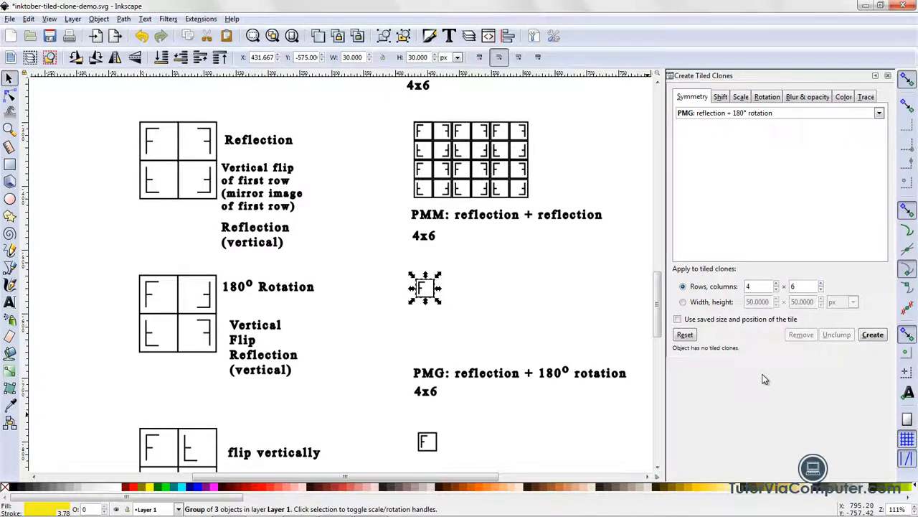
click(873, 335)
click(580, 299)
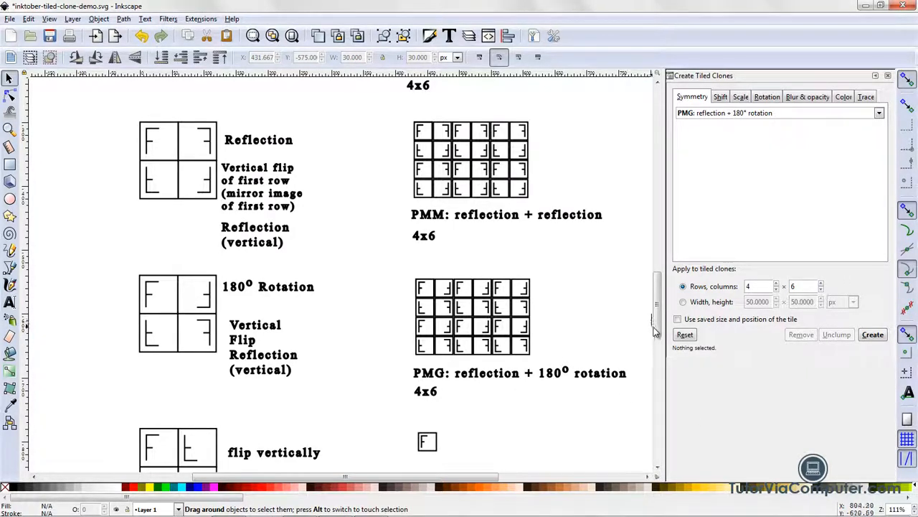
Create 6 × 6 tiled clones of the F tile above the PGG label with PGG: glide reflection + 180° rotation symmetry and deselect it
drag(658, 330, 660, 359)
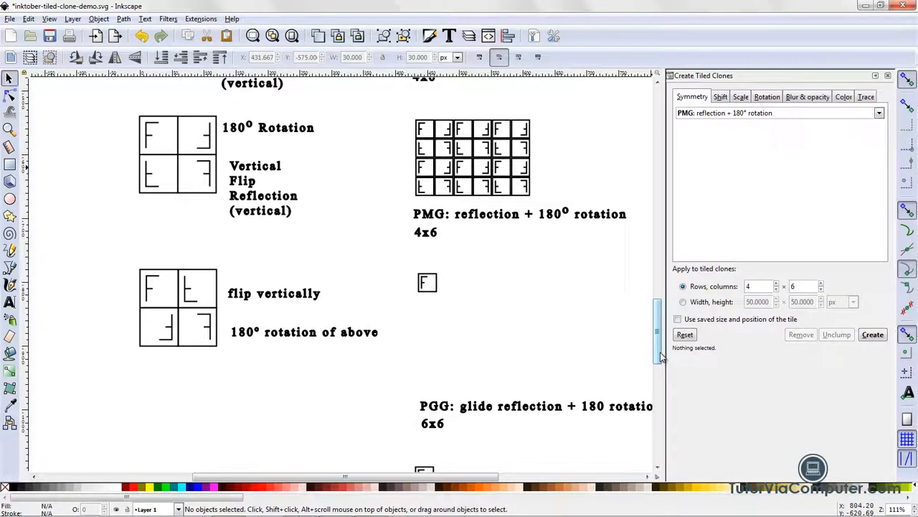
drag(465, 477, 496, 485)
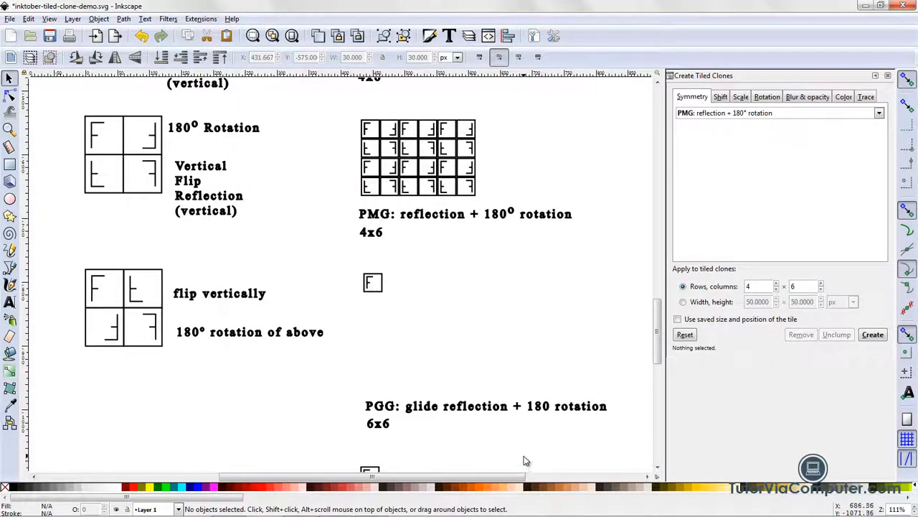
click(879, 112)
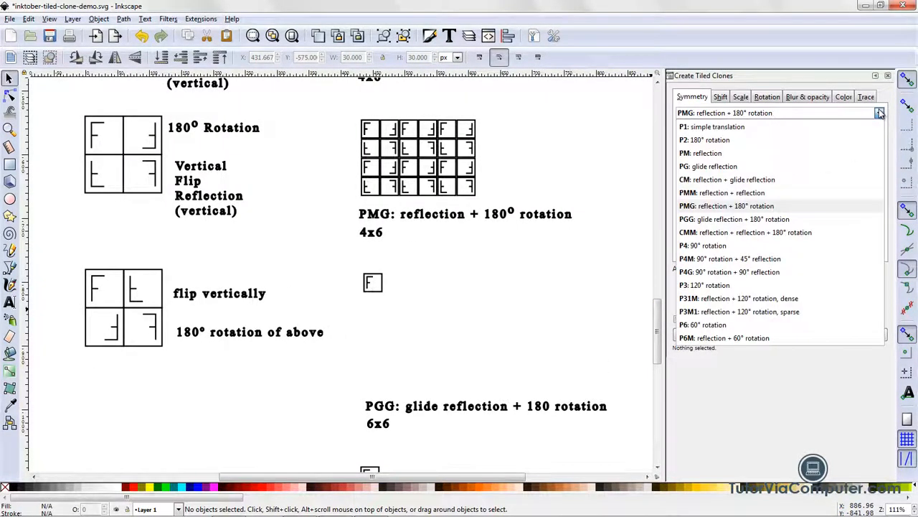
click(799, 220)
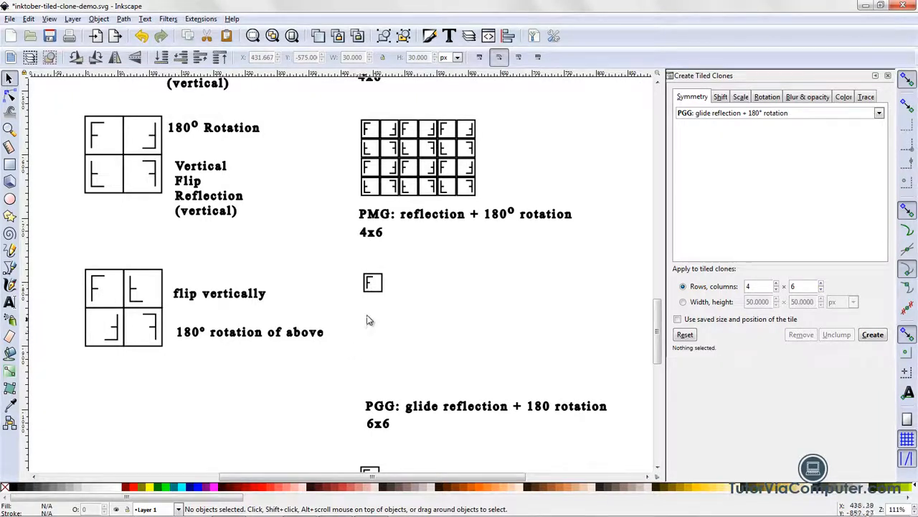
click(373, 288)
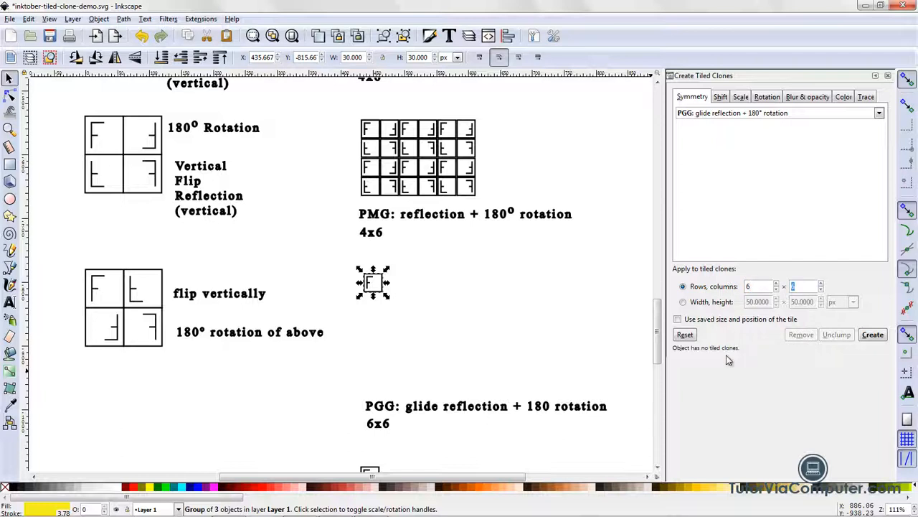
click(874, 336)
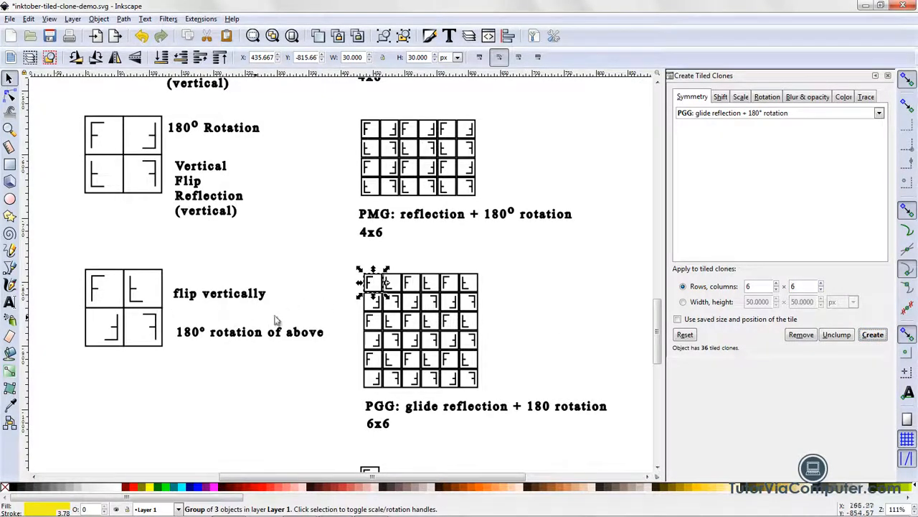
click(532, 319)
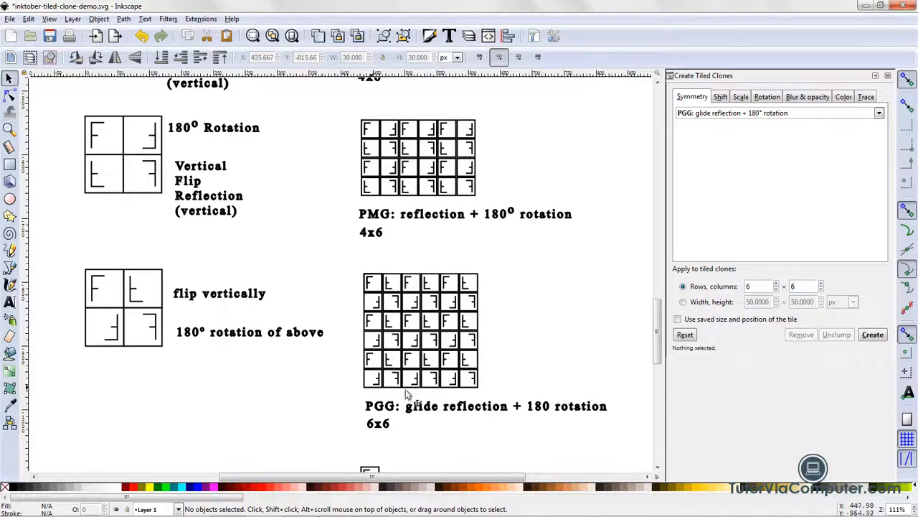
Create 6 × 6 tiled clones of the F tile above the CMM label with CMM: reflection + reflection + 180° rotation symmetry
drag(661, 351, 660, 391)
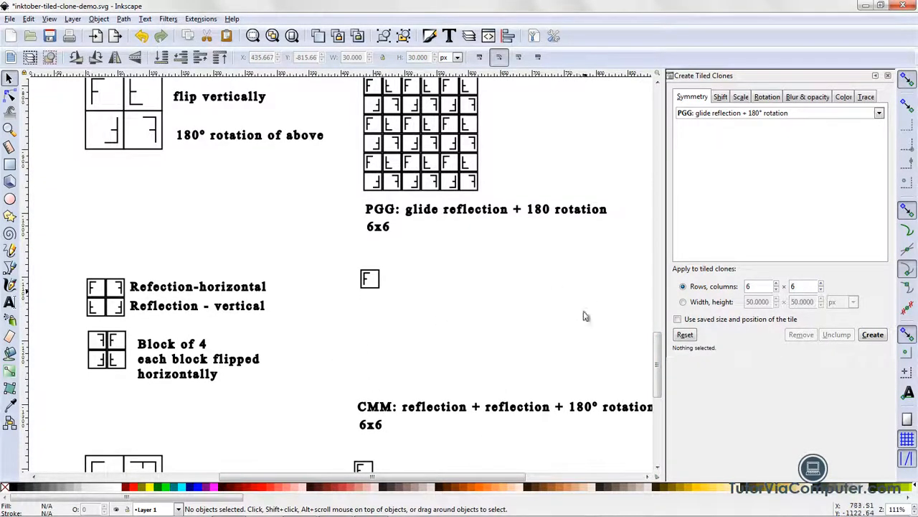
drag(369, 480, 380, 483)
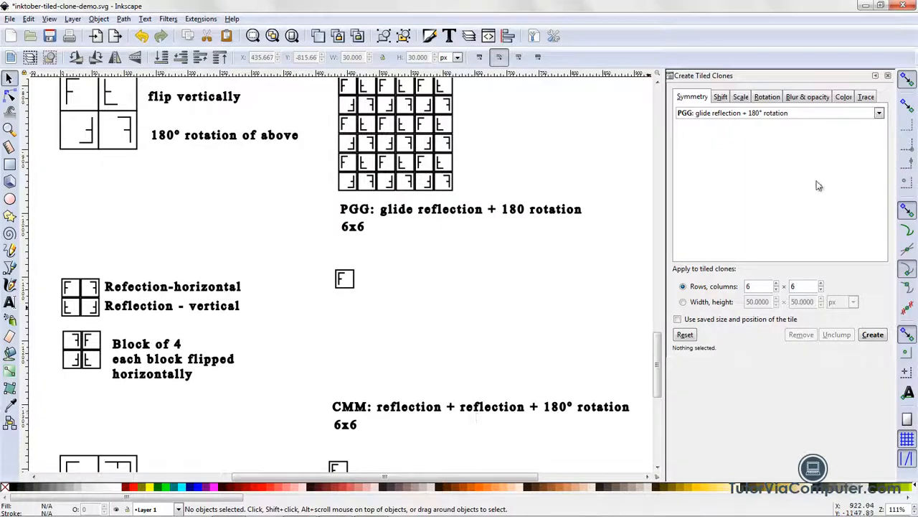
click(879, 113)
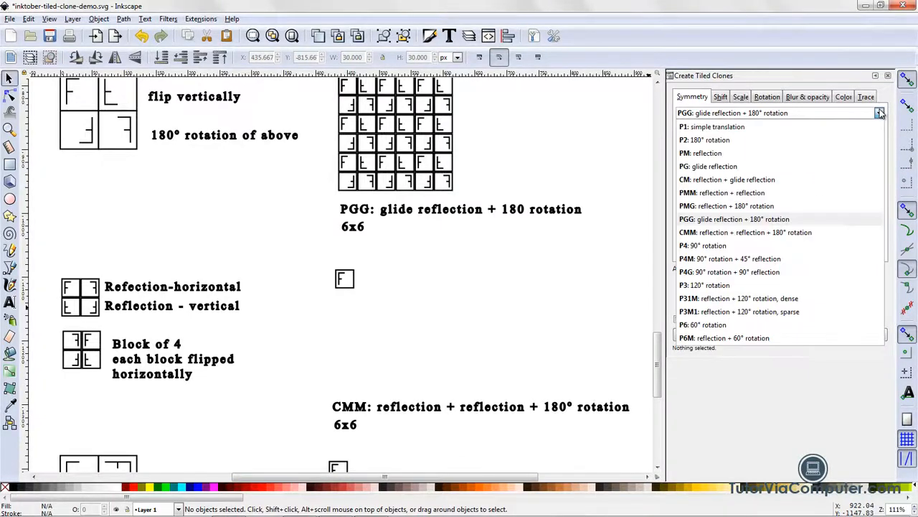
click(830, 237)
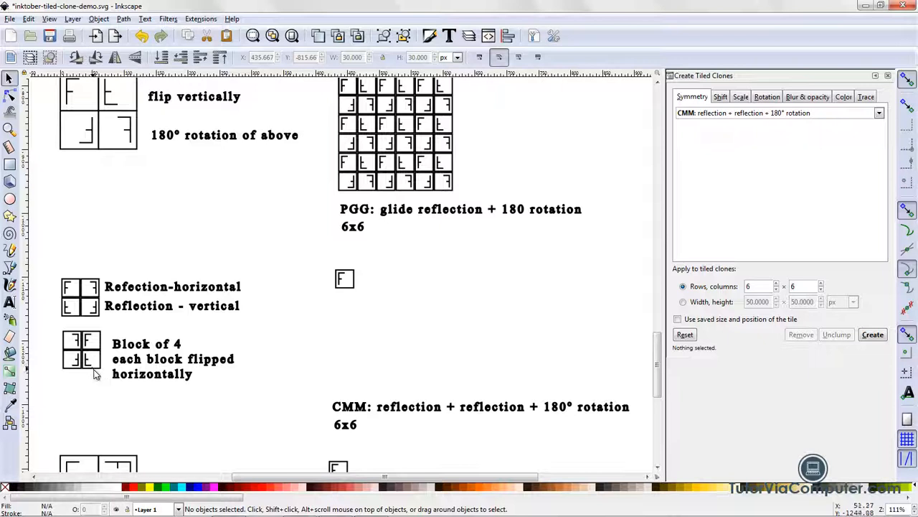
mouse_move(743, 514)
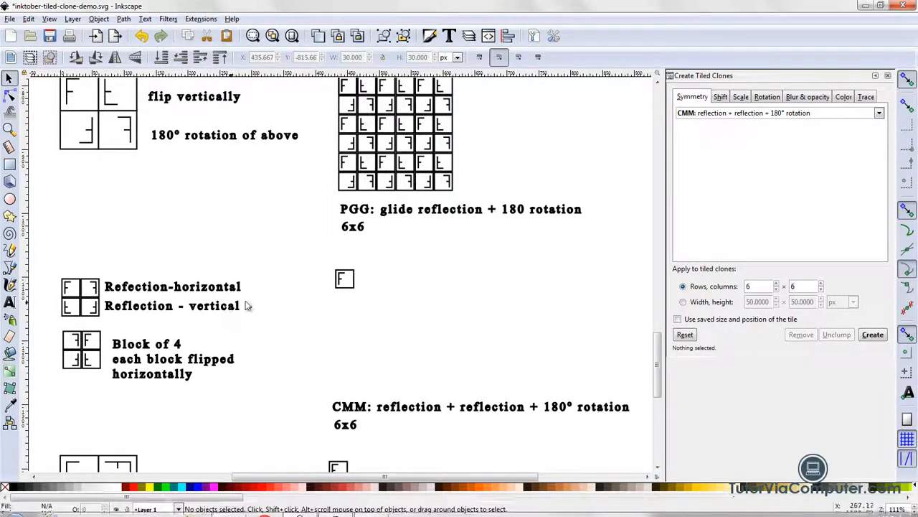
click(345, 283)
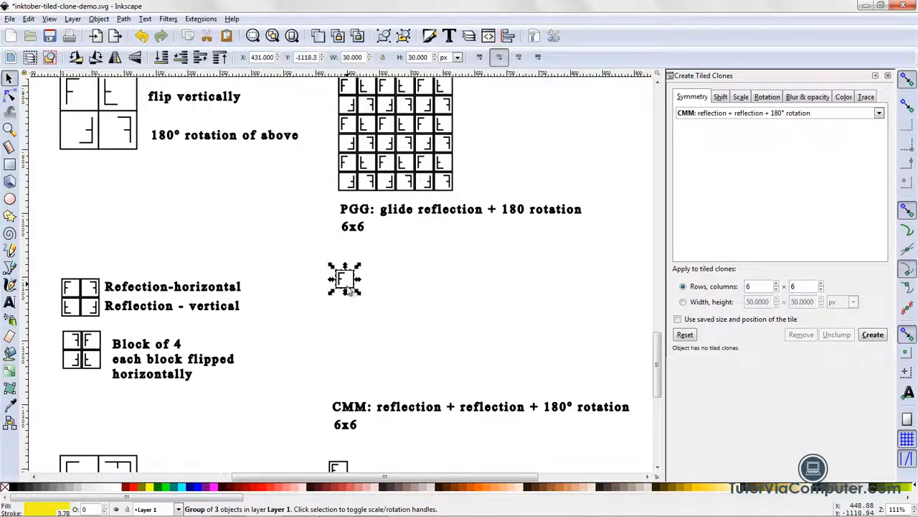
click(872, 335)
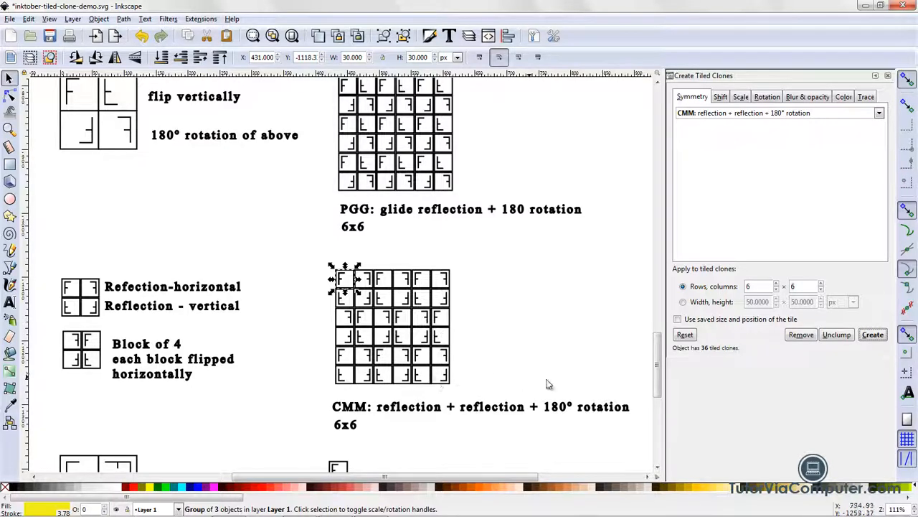
Create 6 × 6 tiled clones of the F tile above the P4 label with P4: 90° rotation symmetry and deselect it
drag(659, 377, 661, 414)
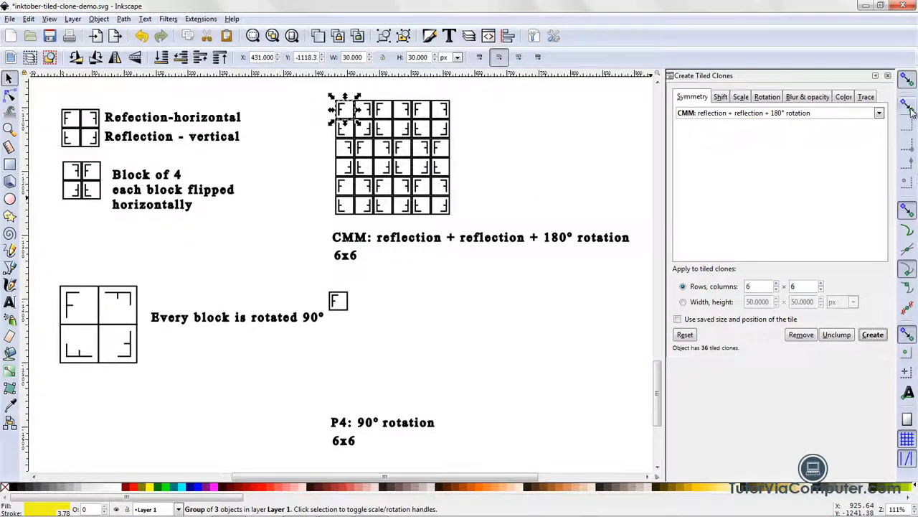
click(879, 113)
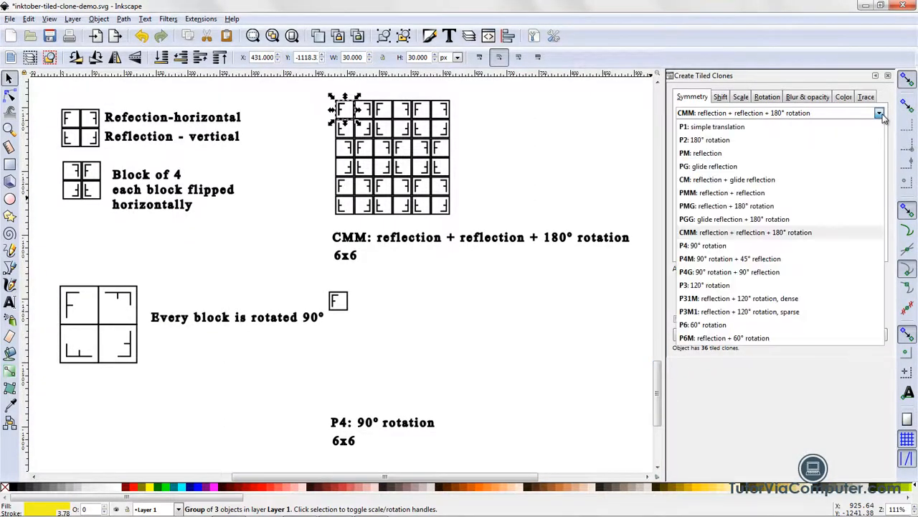
click(825, 245)
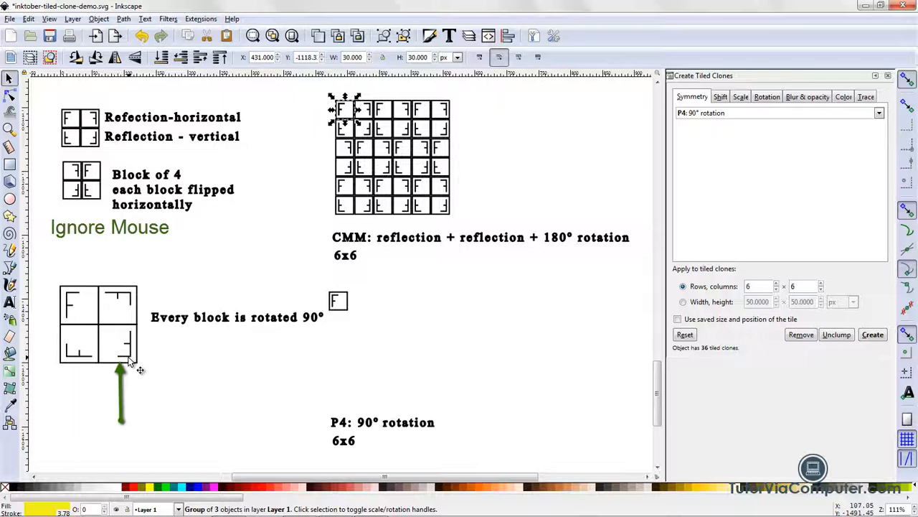
click(351, 309)
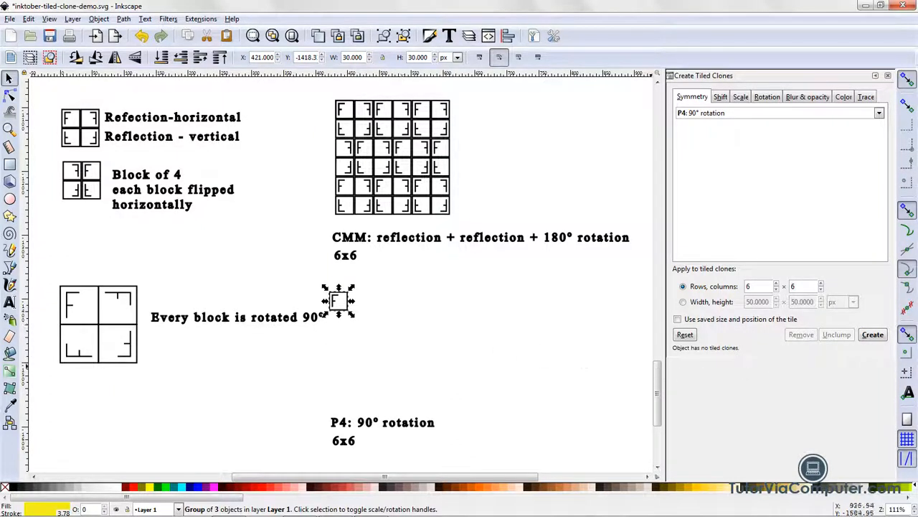
click(881, 340)
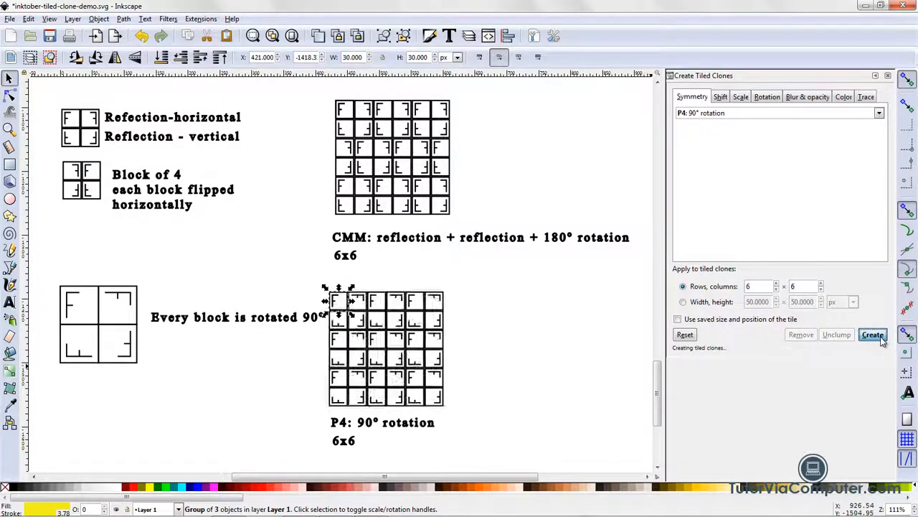
click(577, 327)
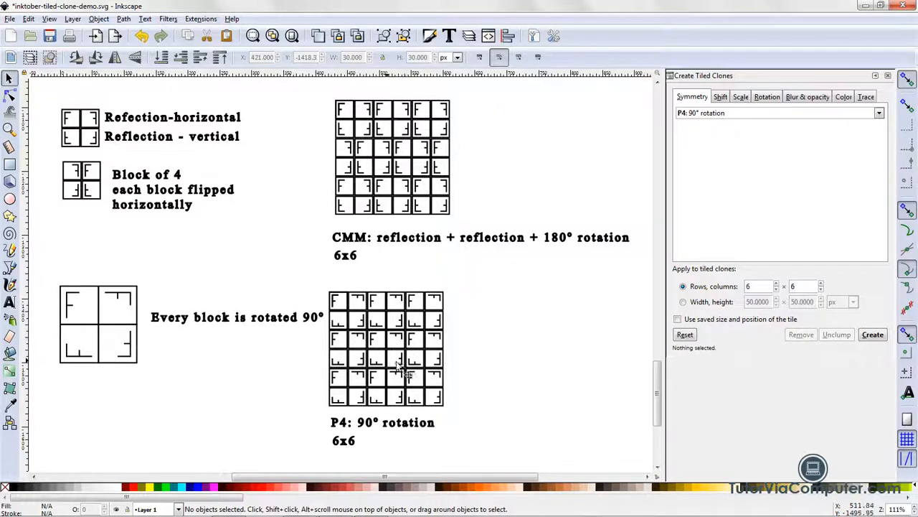
Create 6 × 6 tiled clones of the F tile above the P4G label with P4G: 90° rotation + 90° reflection symmetry
drag(657, 405, 667, 450)
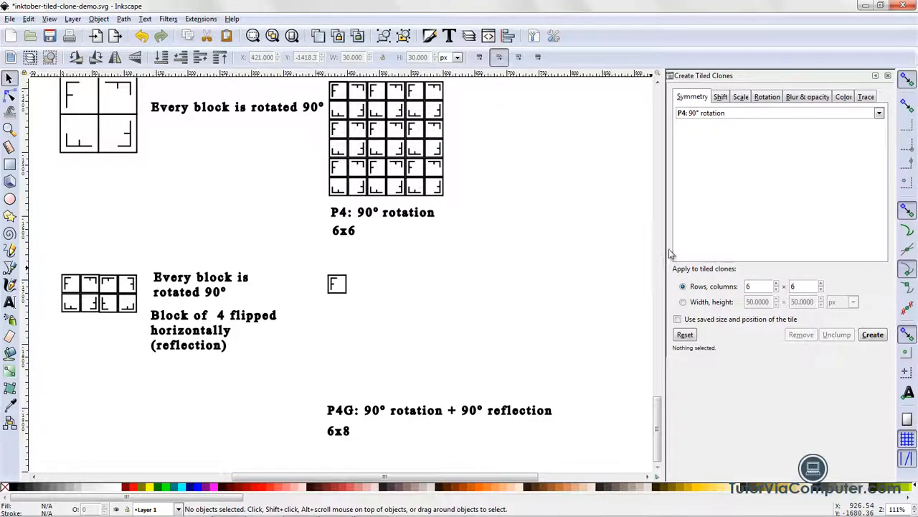
click(880, 114)
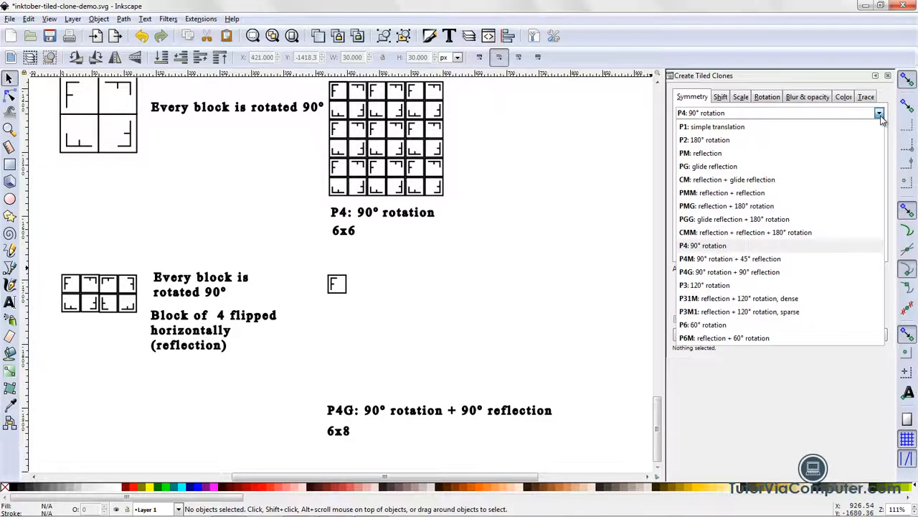
click(784, 274)
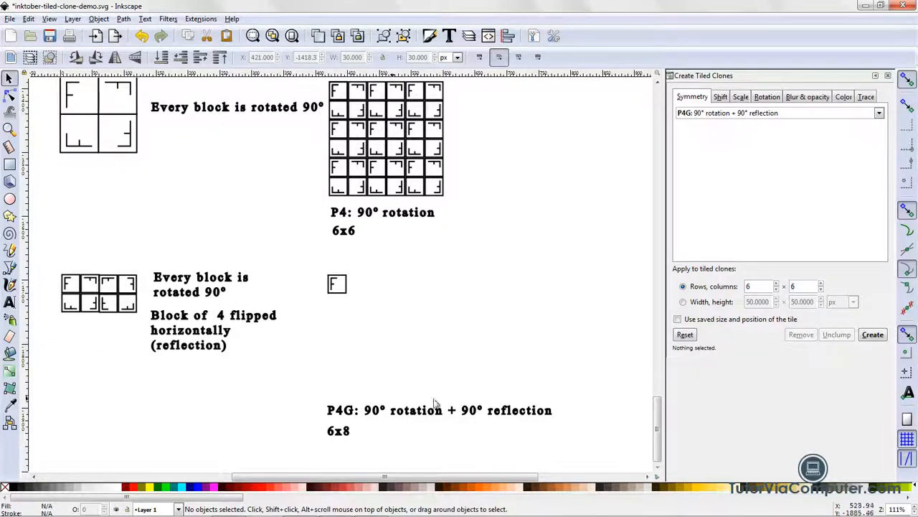
click(347, 290)
click(873, 335)
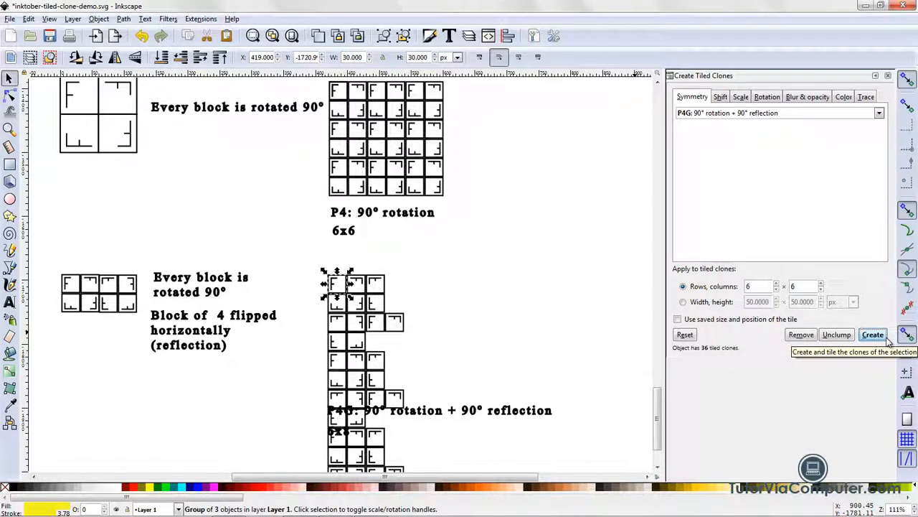
Remove the P4G tile's clones and create new ones with 2 rows and 8 columns
click(810, 337)
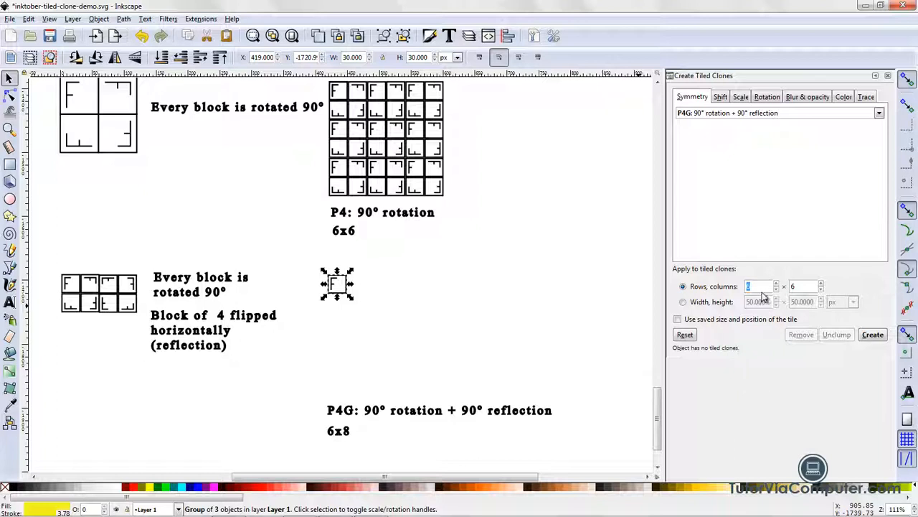
click(805, 286)
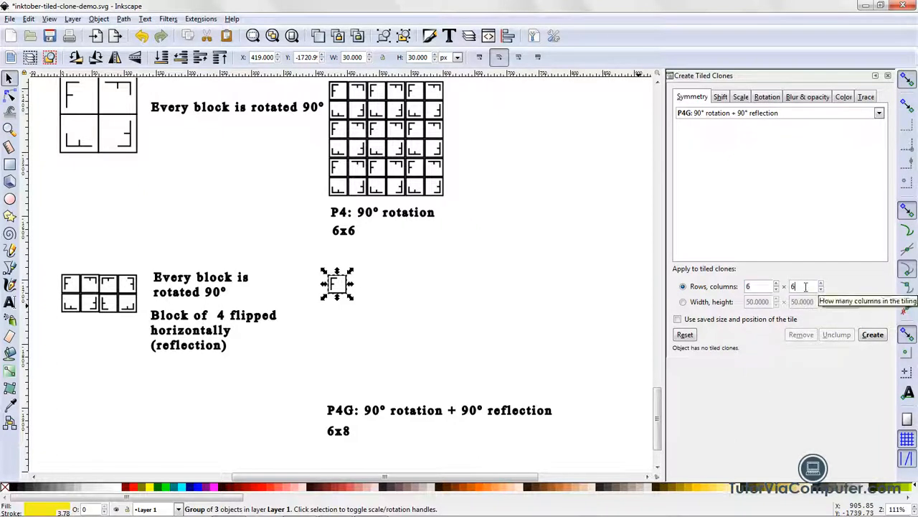
drag(806, 287, 785, 288)
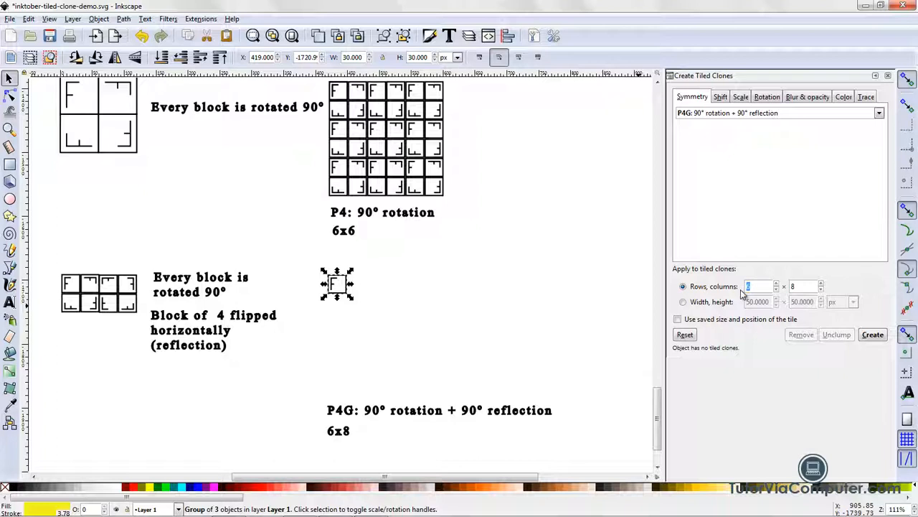
text(2)
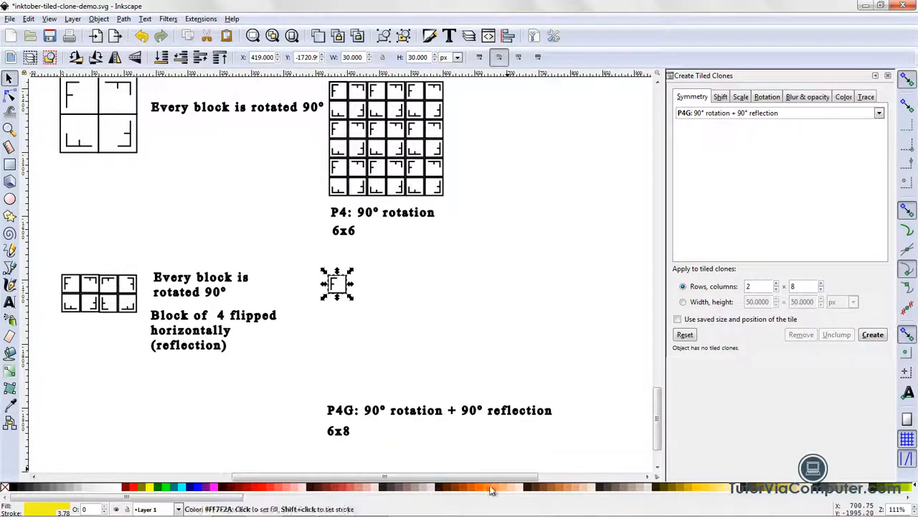
click(876, 335)
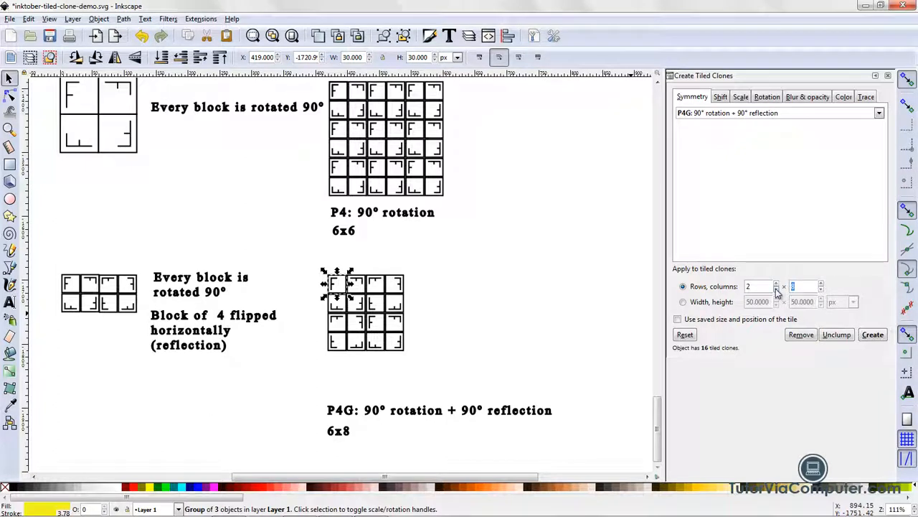
Recreate the P4G tile's clones as 2 × 12, enlarge the pattern to 3 × 12, and deselect the tile
text(12)
click(881, 340)
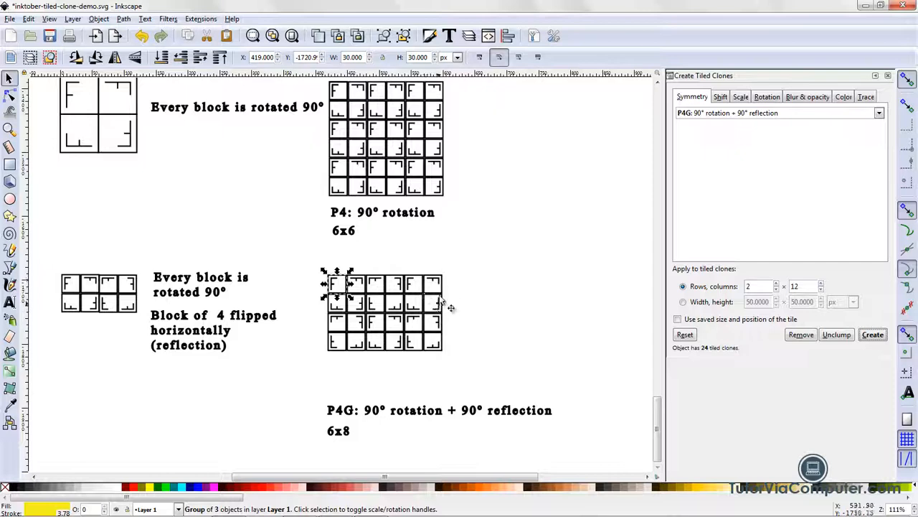
drag(755, 285, 731, 293)
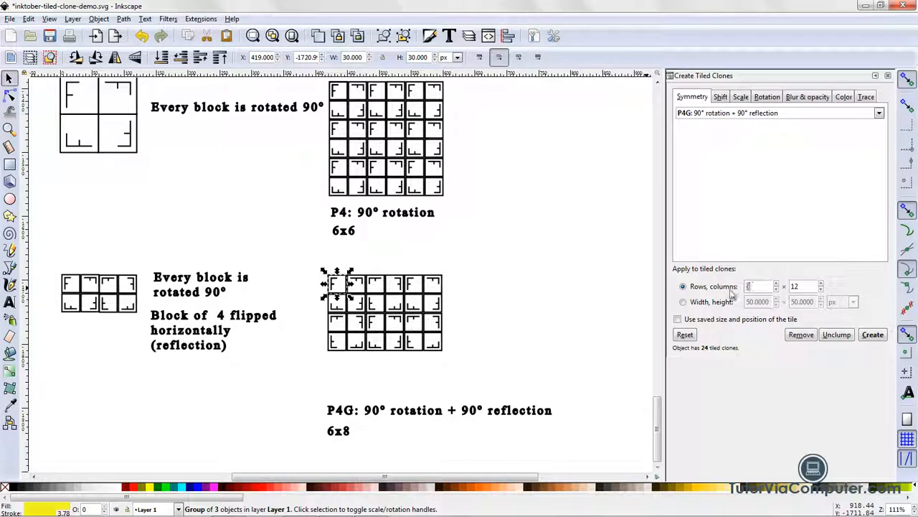
text(3)
click(874, 335)
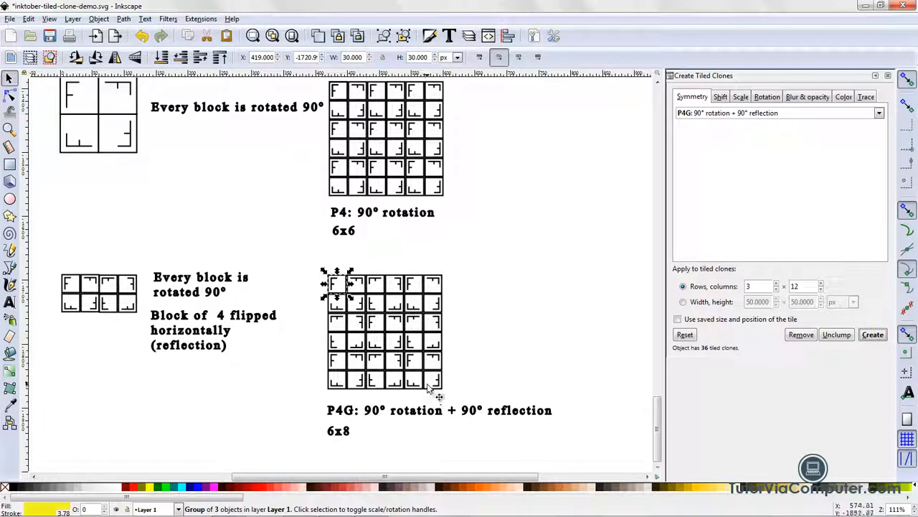
click(512, 348)
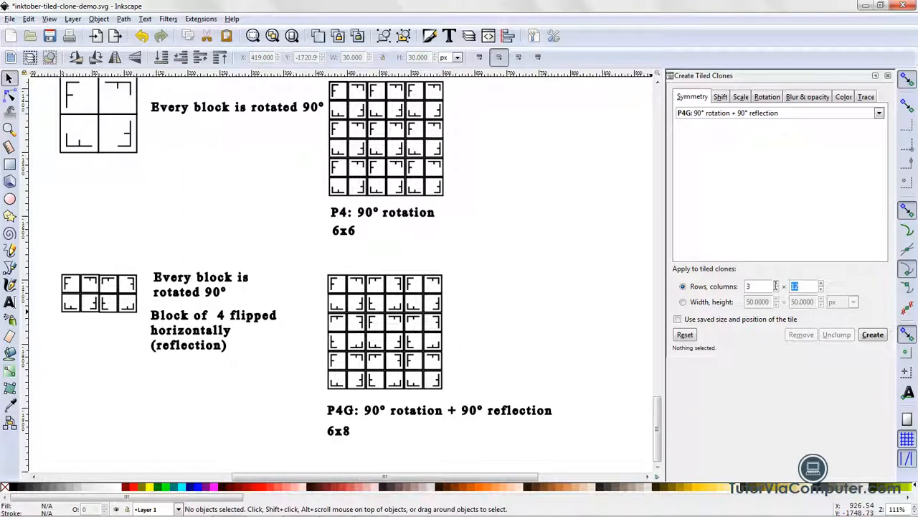
Set the tiled clones to 16 columns and select the original F tile of the P4G pattern through one of its clones
text(16)
key(Tab)
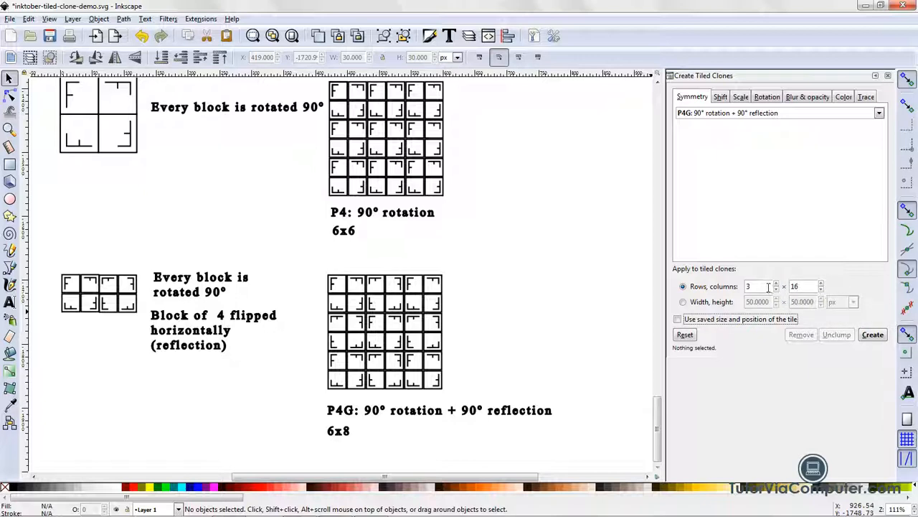
click(871, 337)
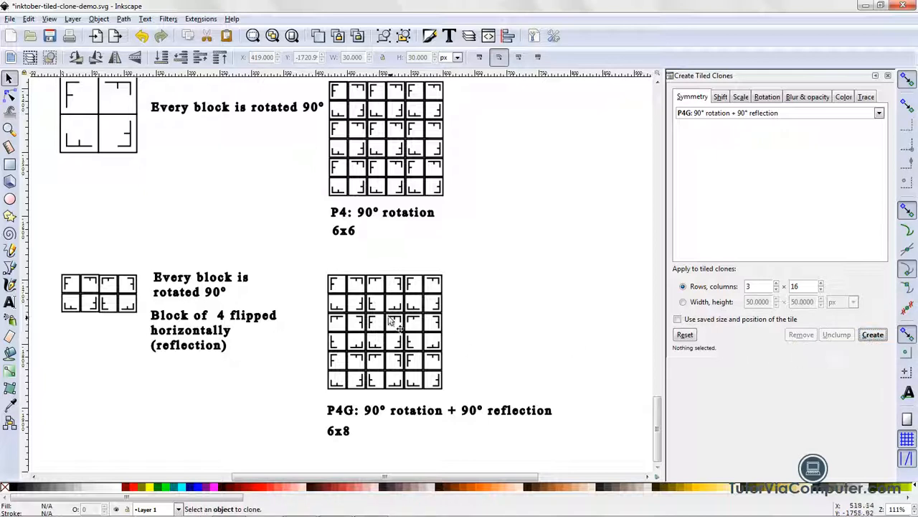
click(436, 388)
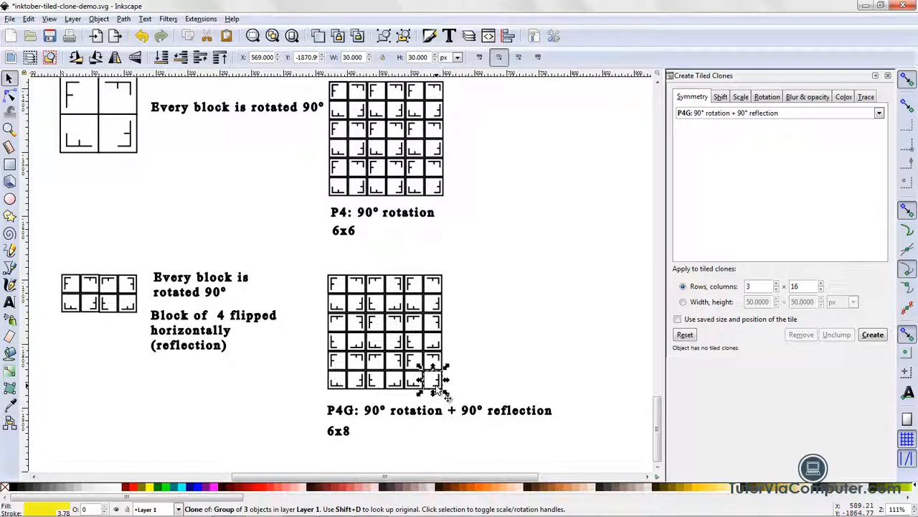
click(29, 19)
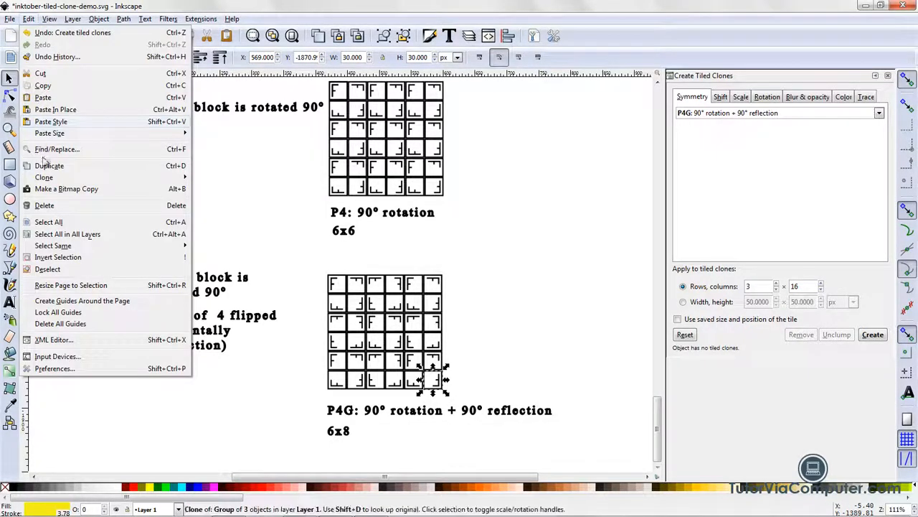
mouse_move(45, 179)
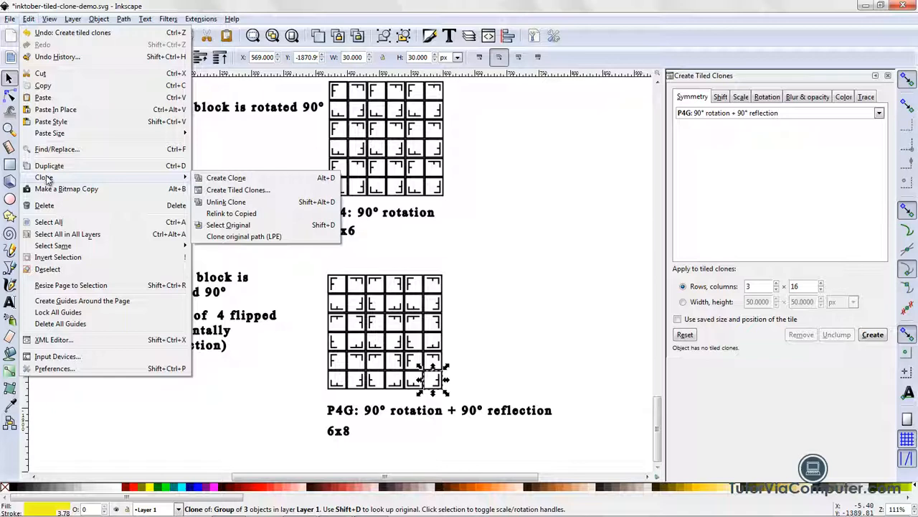
click(240, 225)
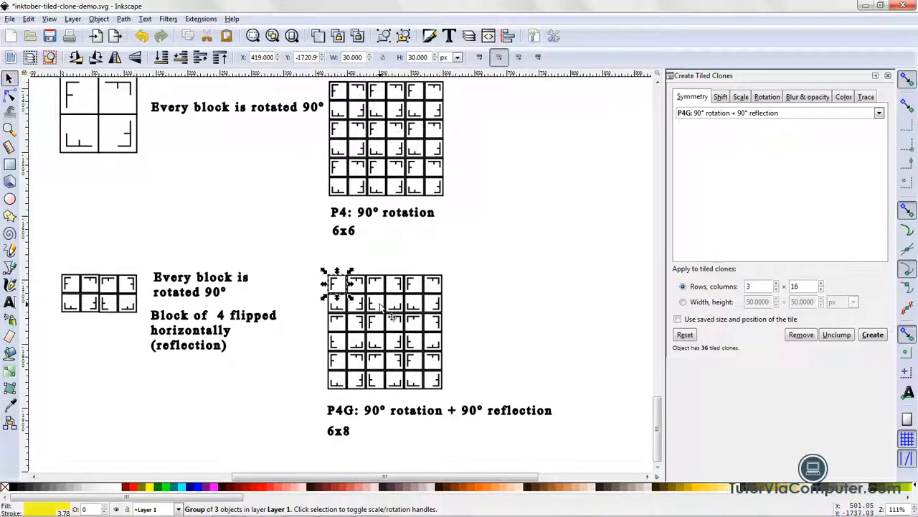
Remove the P4G tile's existing clones, recreate them with 3 rows and 16 columns, and clear the selection
click(801, 335)
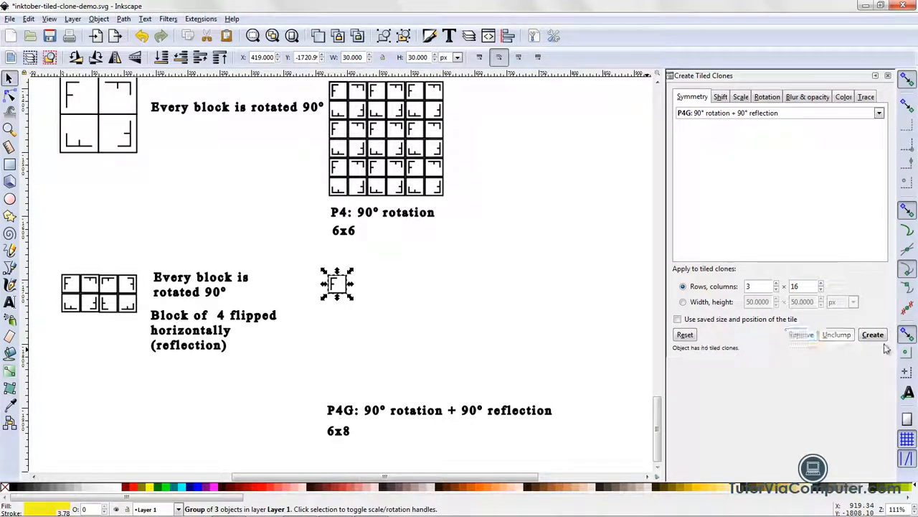
click(881, 334)
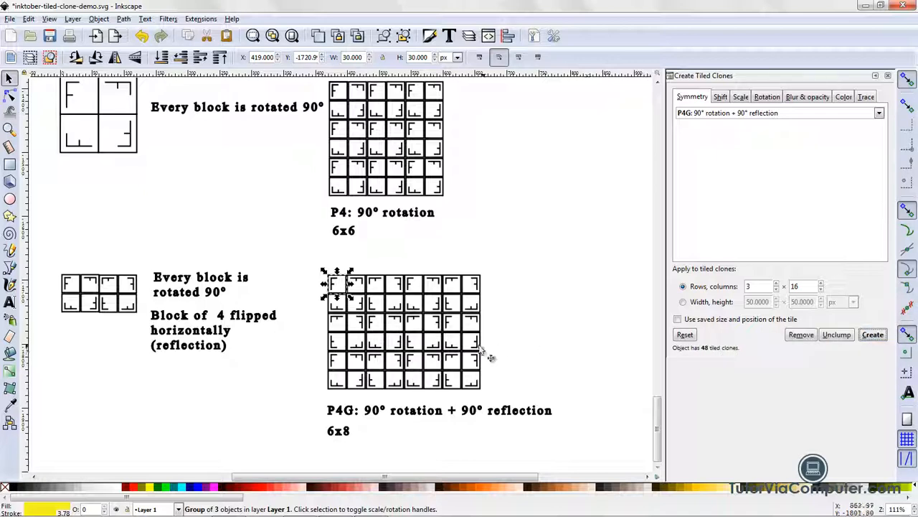
click(471, 339)
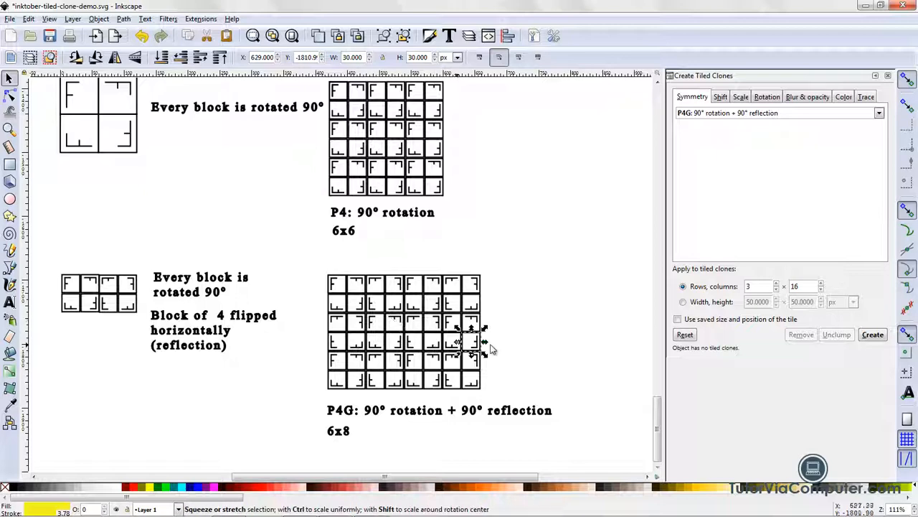
key(Escape)
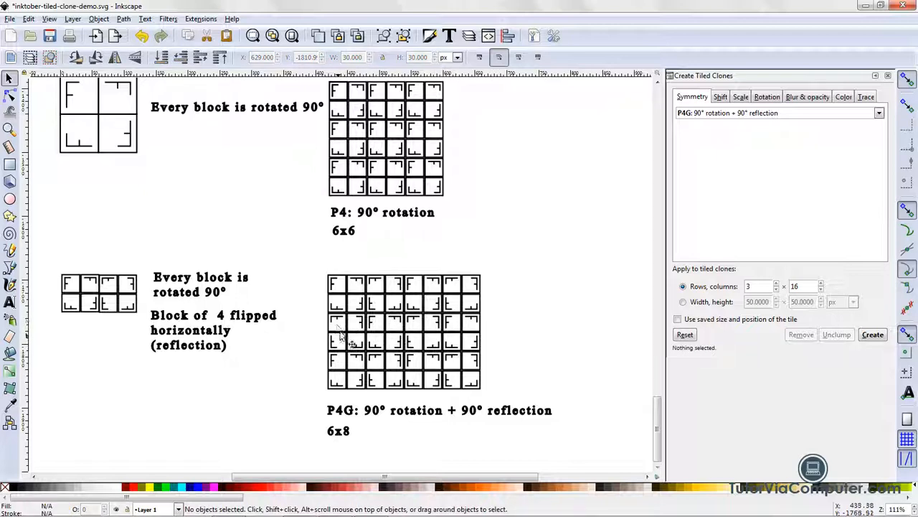